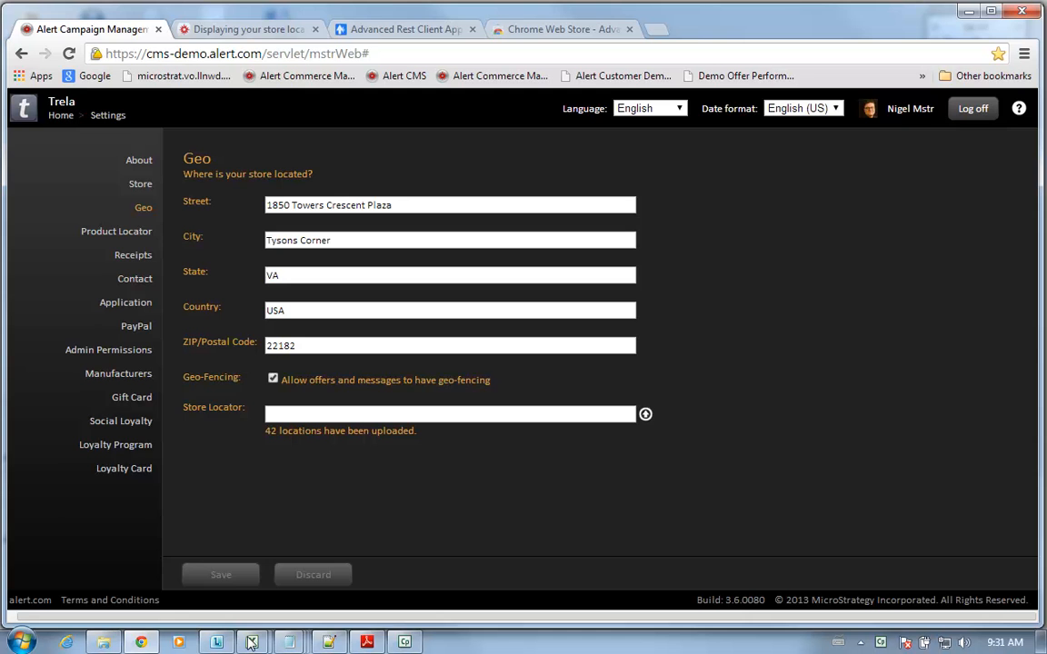
# Review the help article on displaying store locations through its CSV upload instructions, and return to the Geo settings.
pyautogui.click(267, 34)
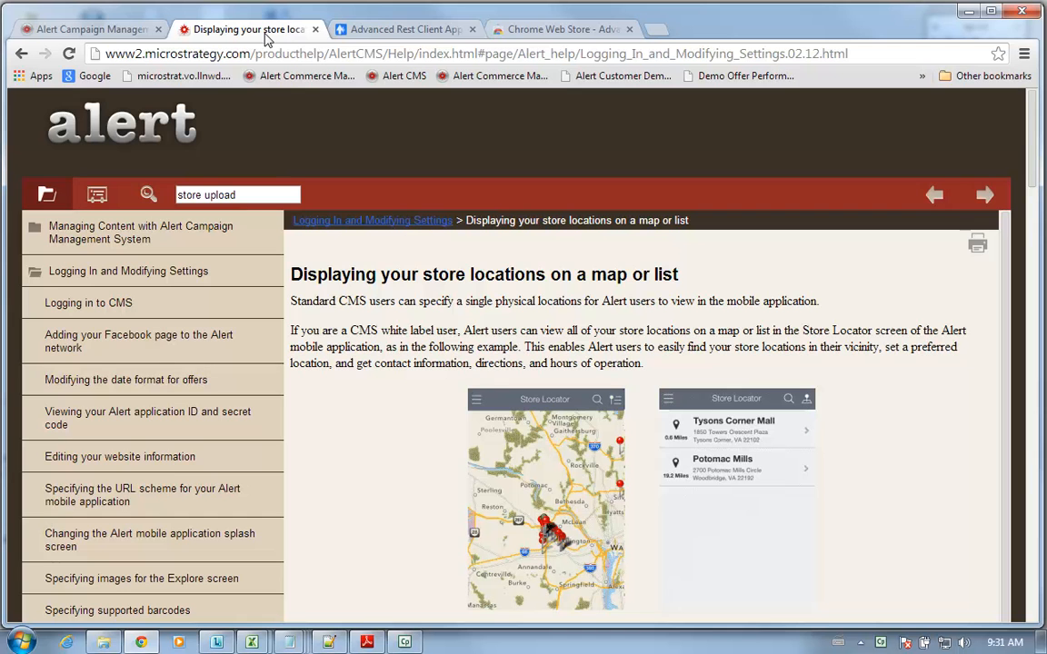
pyautogui.moveTo(1035, 168); pyautogui.dragTo(1040, 607)
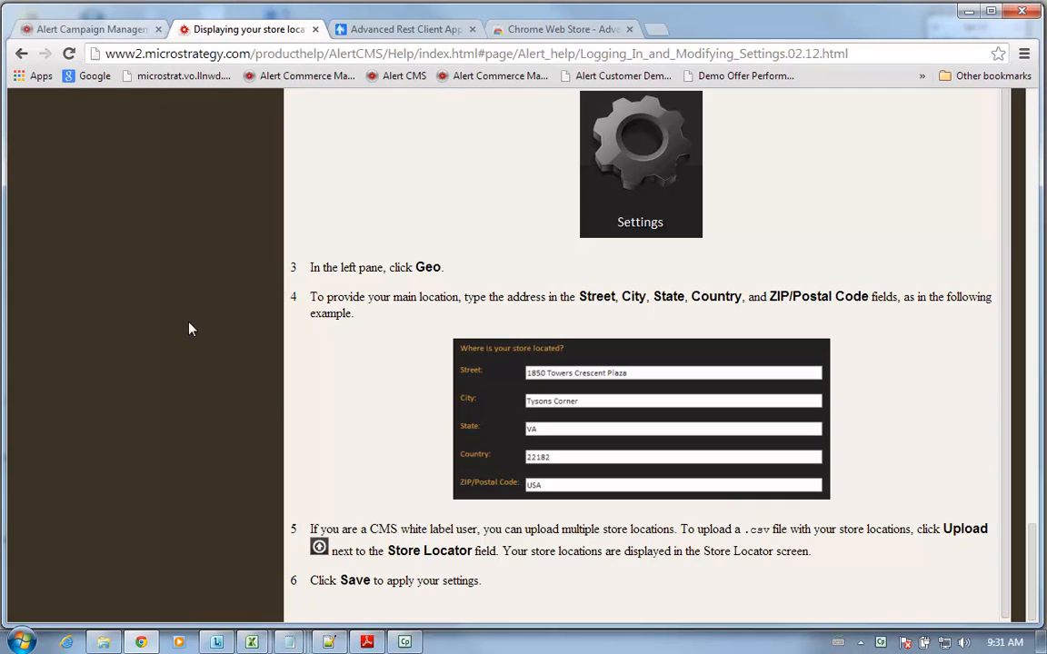
pyautogui.click(104, 30)
# Open store-upload.csv in Excel and examine each column's contents from shop_id through hours.
pyautogui.moveTo(261, 648)
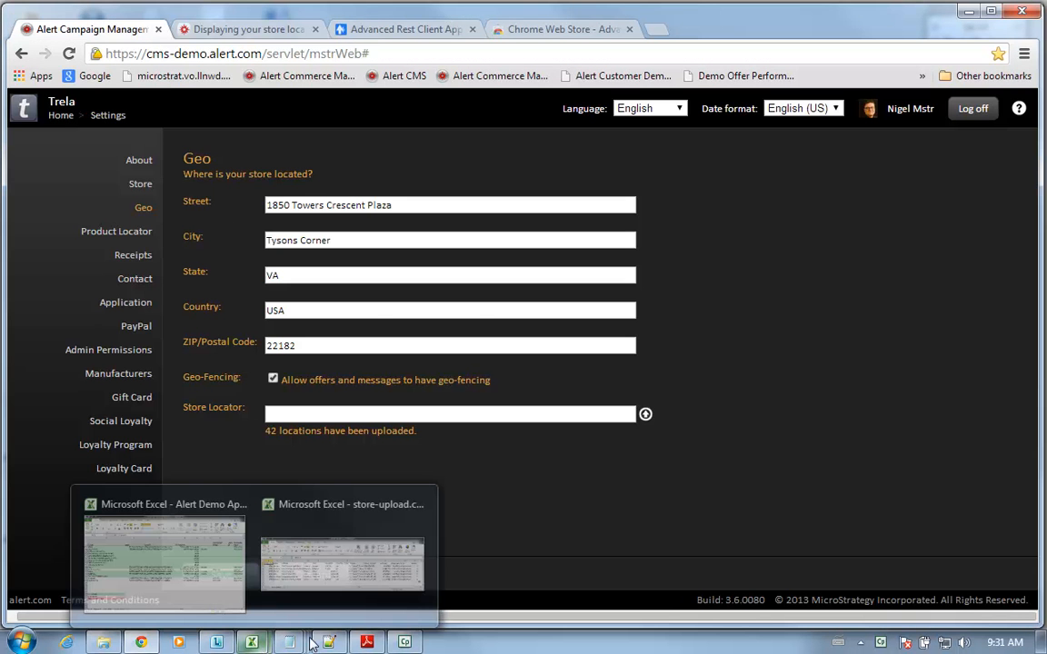
pyautogui.click(339, 581)
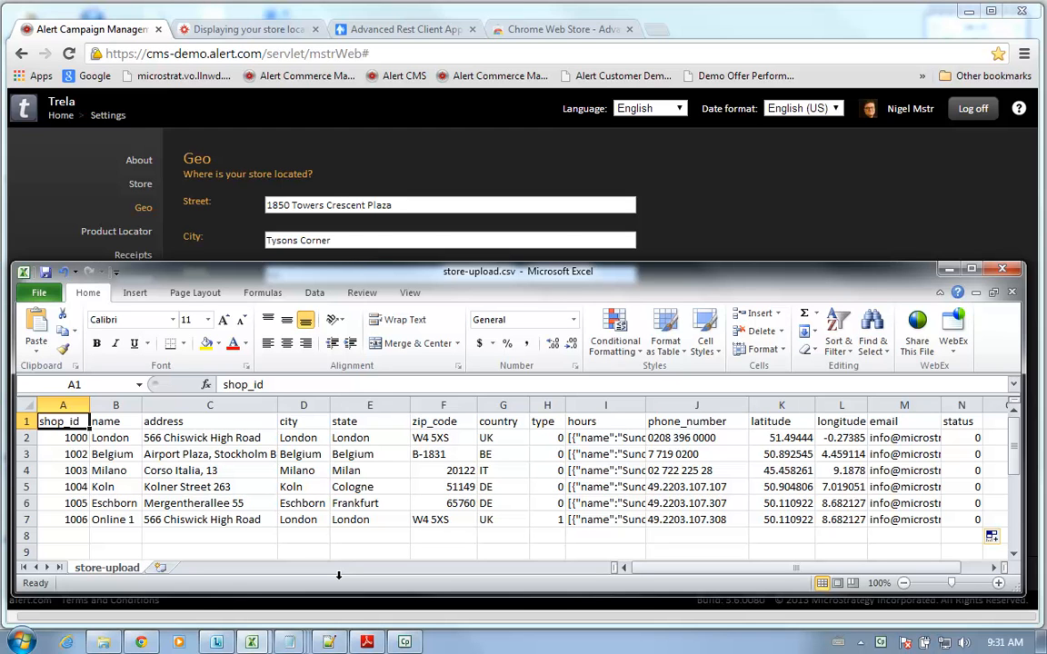
pyautogui.click(79, 405)
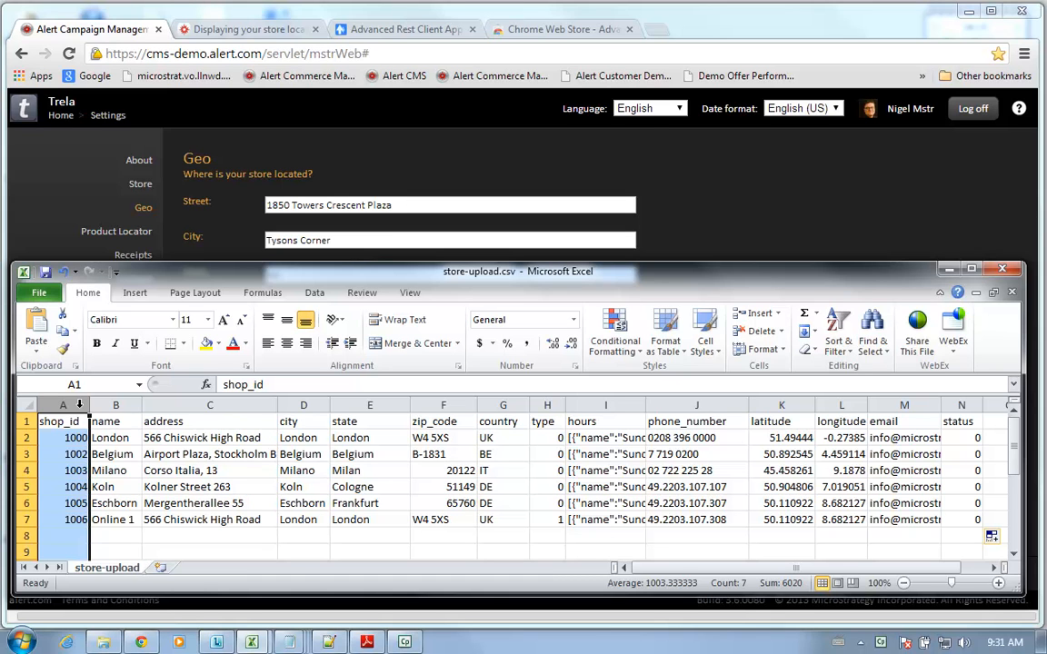
pyautogui.click(129, 405)
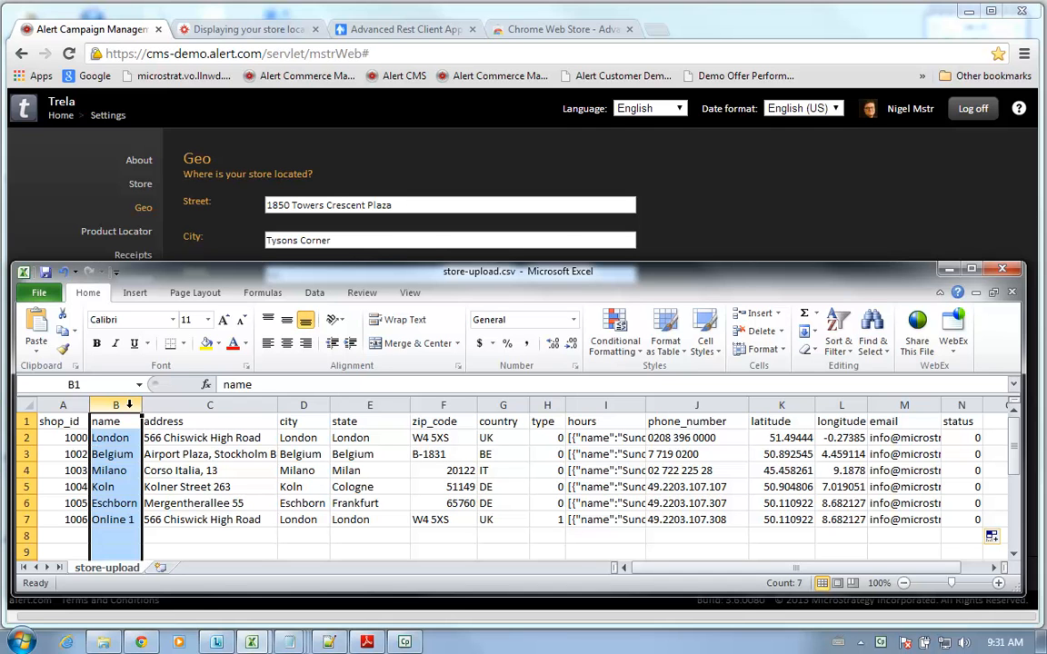
pyautogui.click(192, 404)
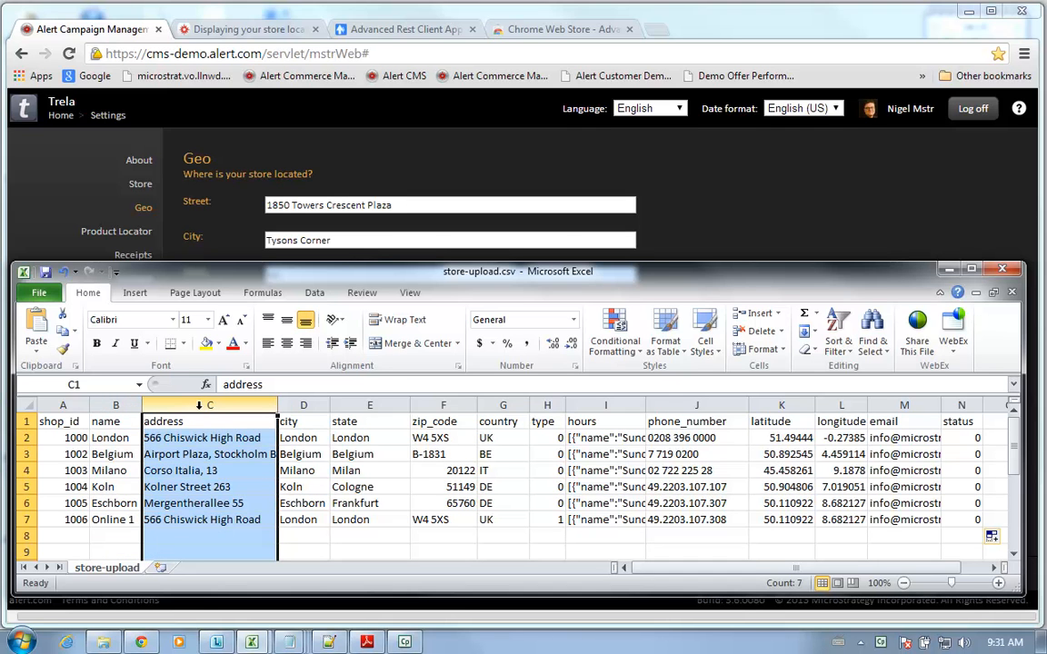
pyautogui.click(309, 404)
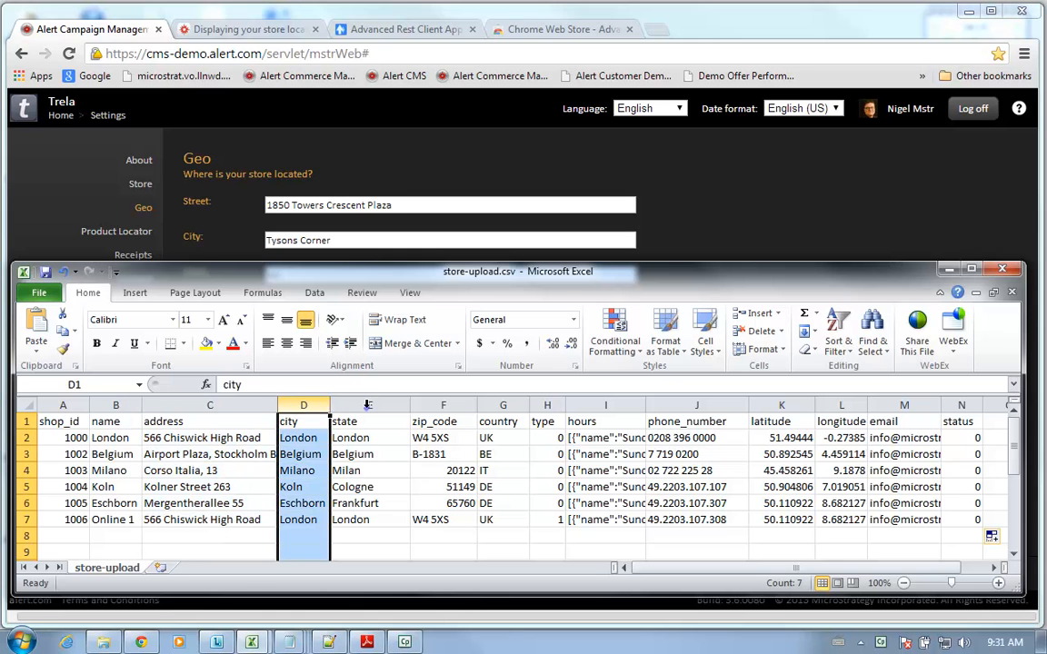
pyautogui.click(345, 404)
pyautogui.click(455, 405)
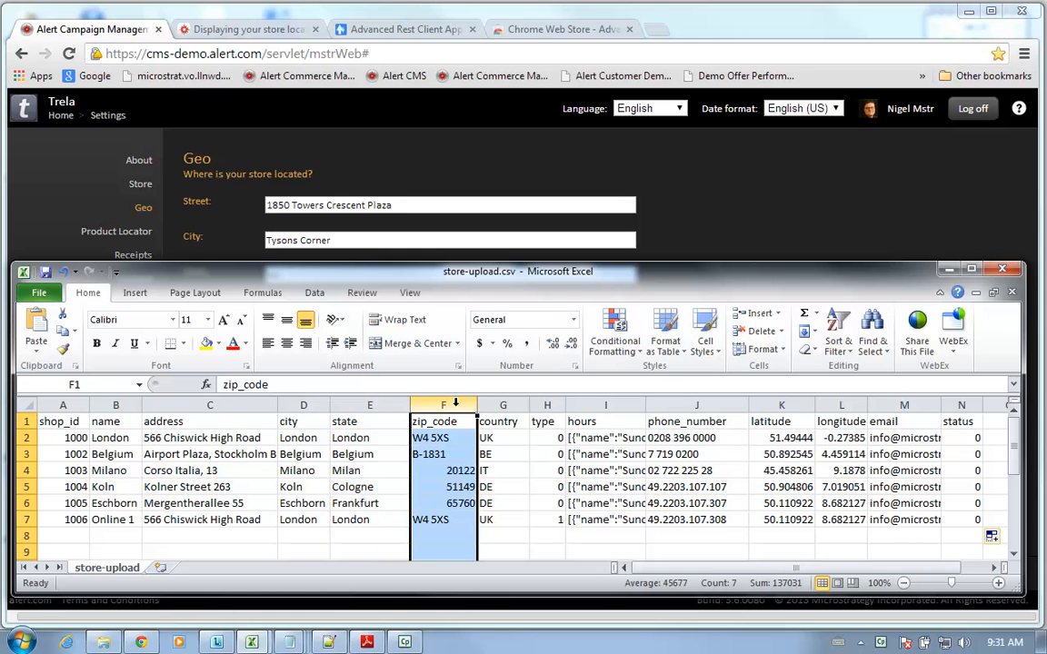
pyautogui.click(498, 404)
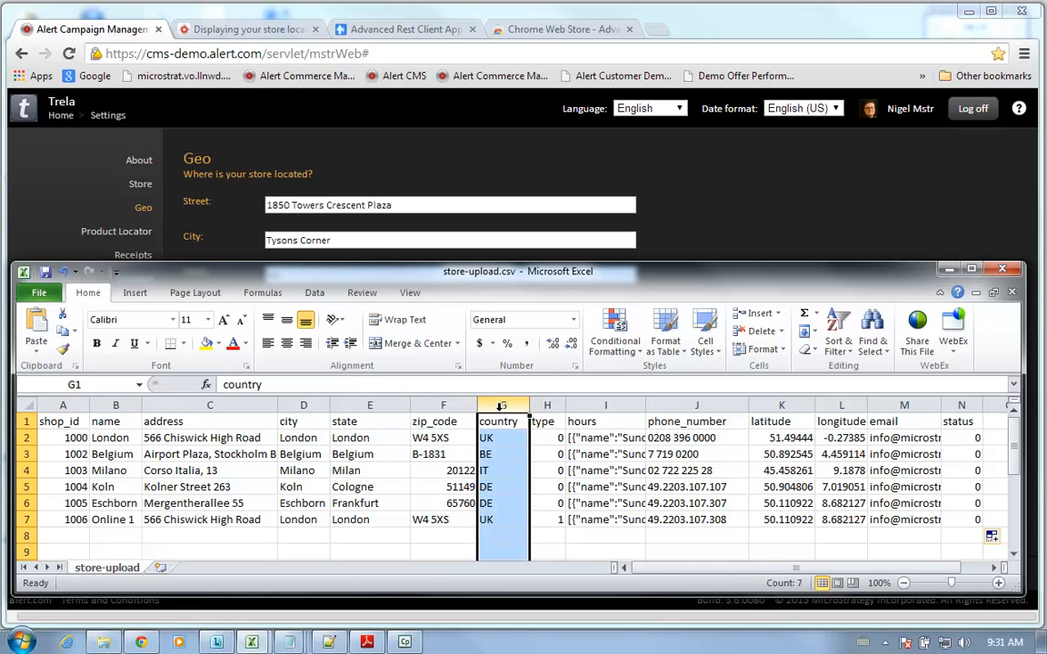
pyautogui.click(549, 405)
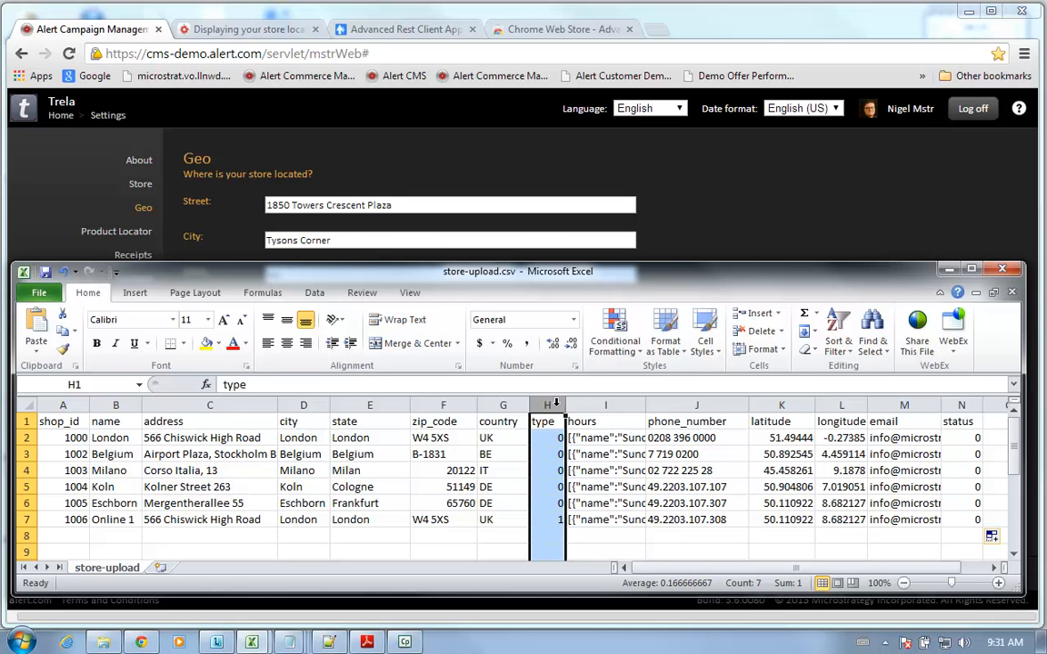
pyautogui.click(605, 406)
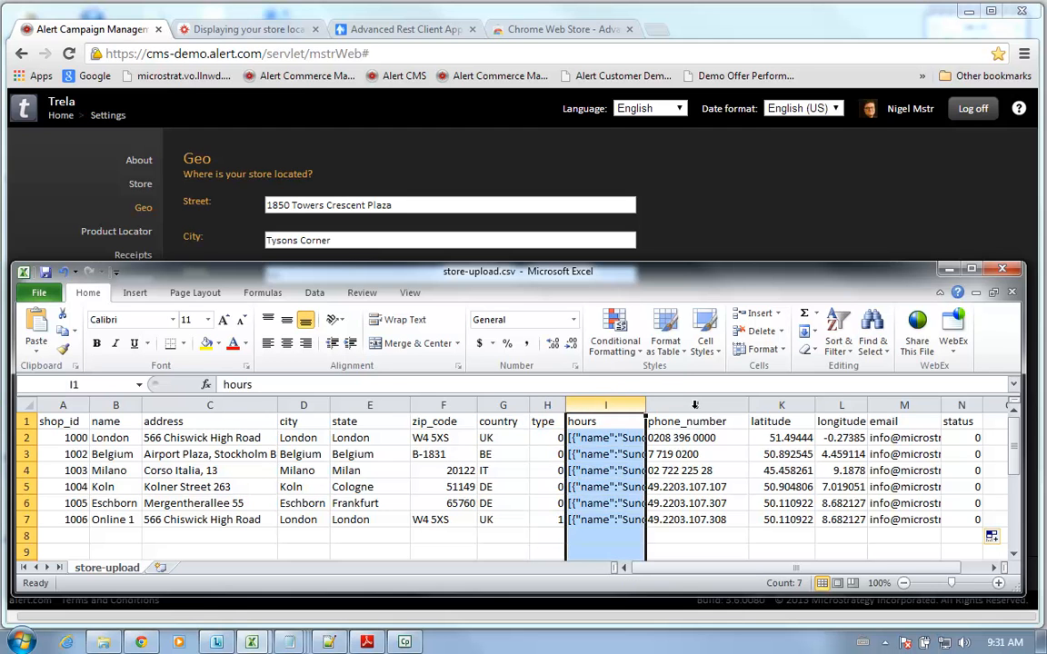
# Switch to Notepad++ to examine the JSON format of the weekly opening hours, and return to the spreadsheet.
pyautogui.click(330, 643)
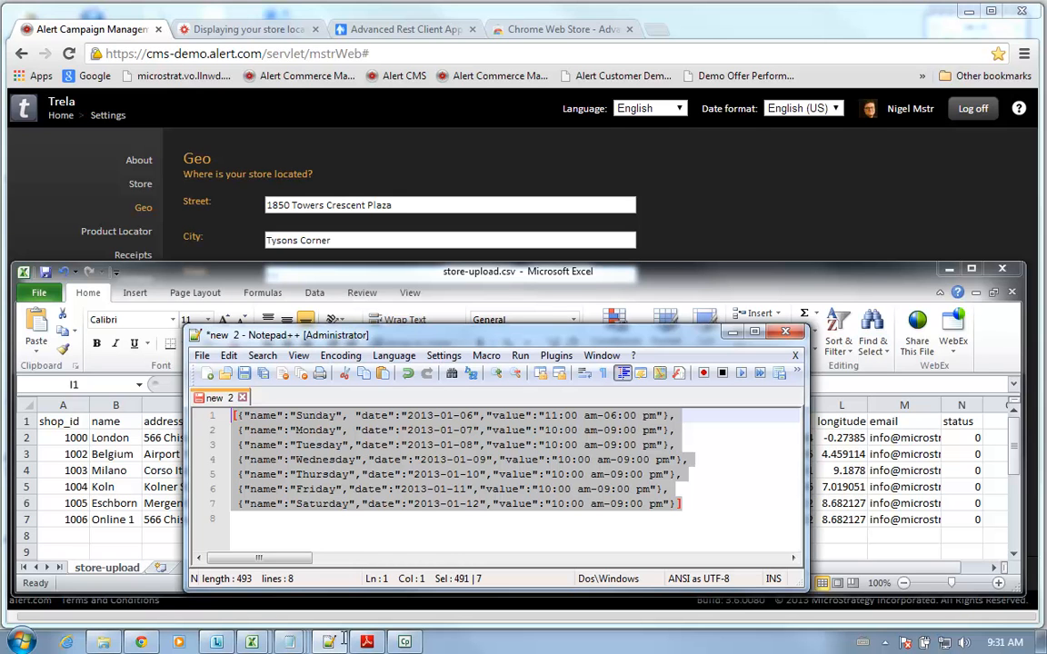
pyautogui.click(362, 519)
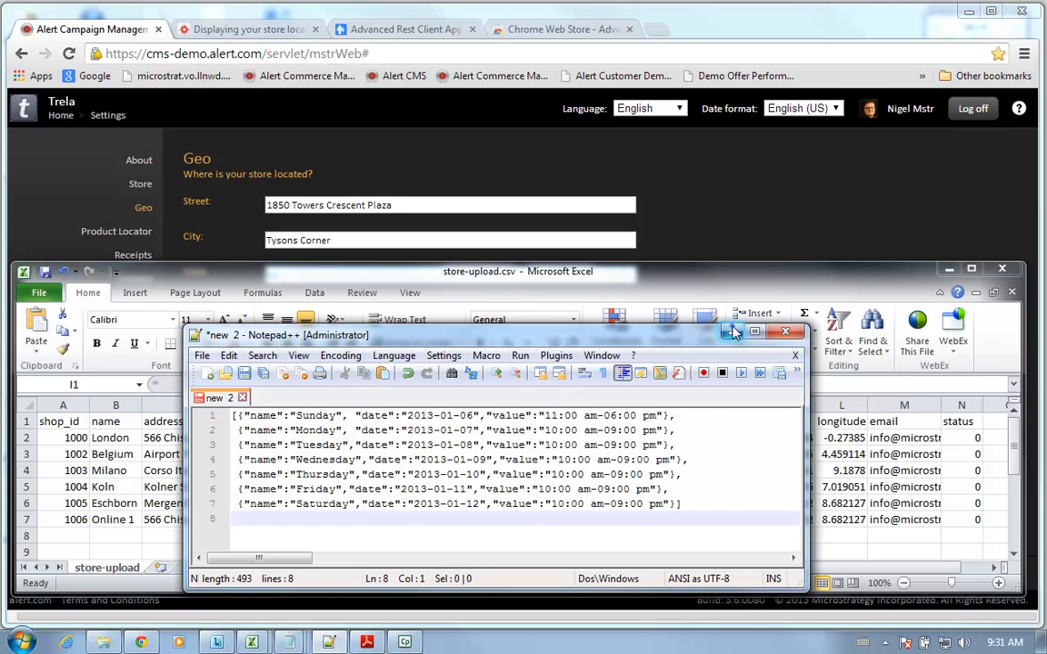
pyautogui.click(658, 293)
# Examine the remaining spreadsheet columns: phone_number, latitude, longitude, email and status.
pyautogui.click(726, 406)
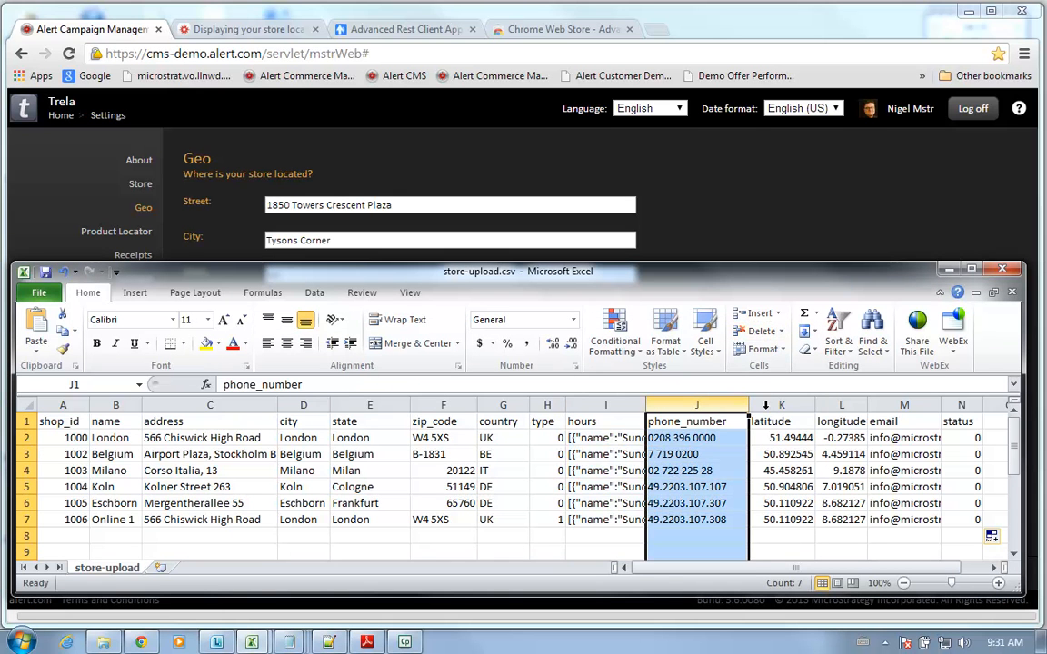
pyautogui.click(787, 406)
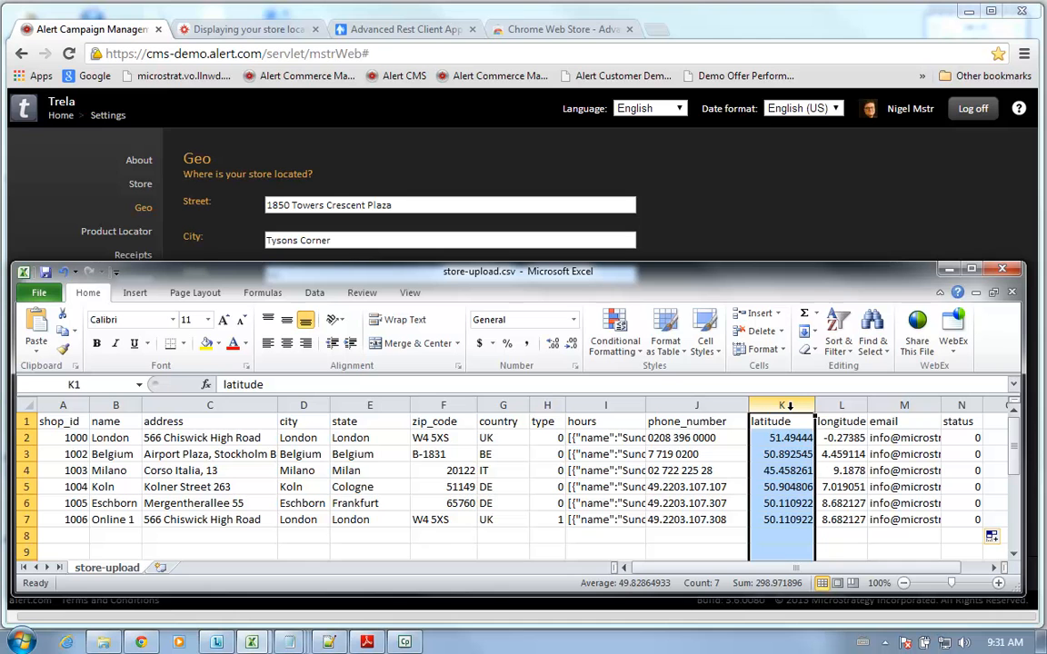
pyautogui.click(841, 406)
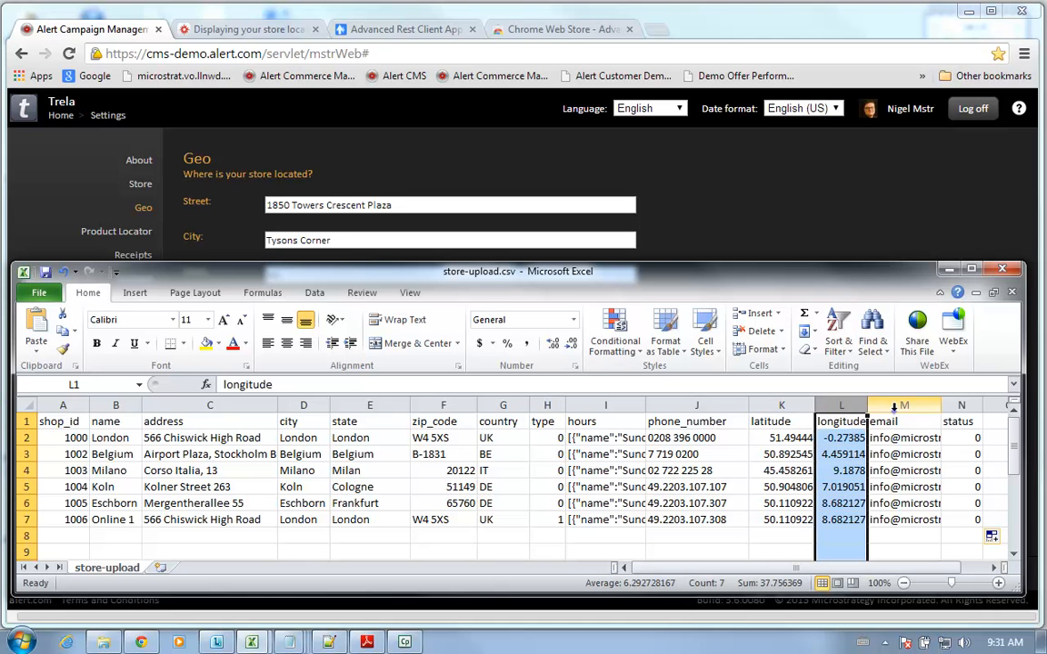
pyautogui.click(894, 407)
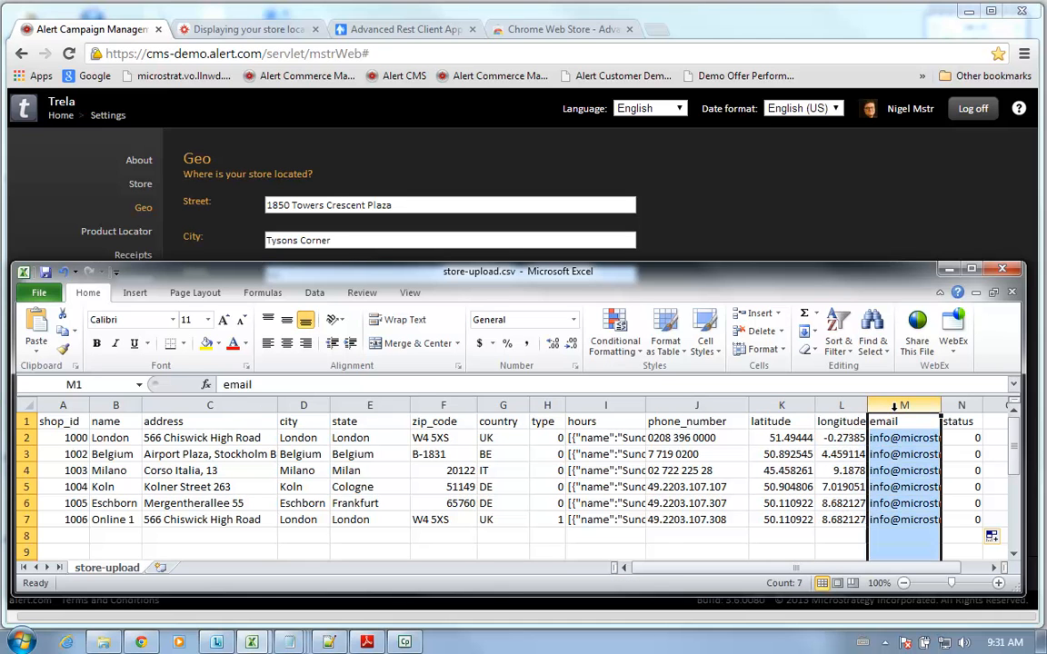
pyautogui.click(964, 406)
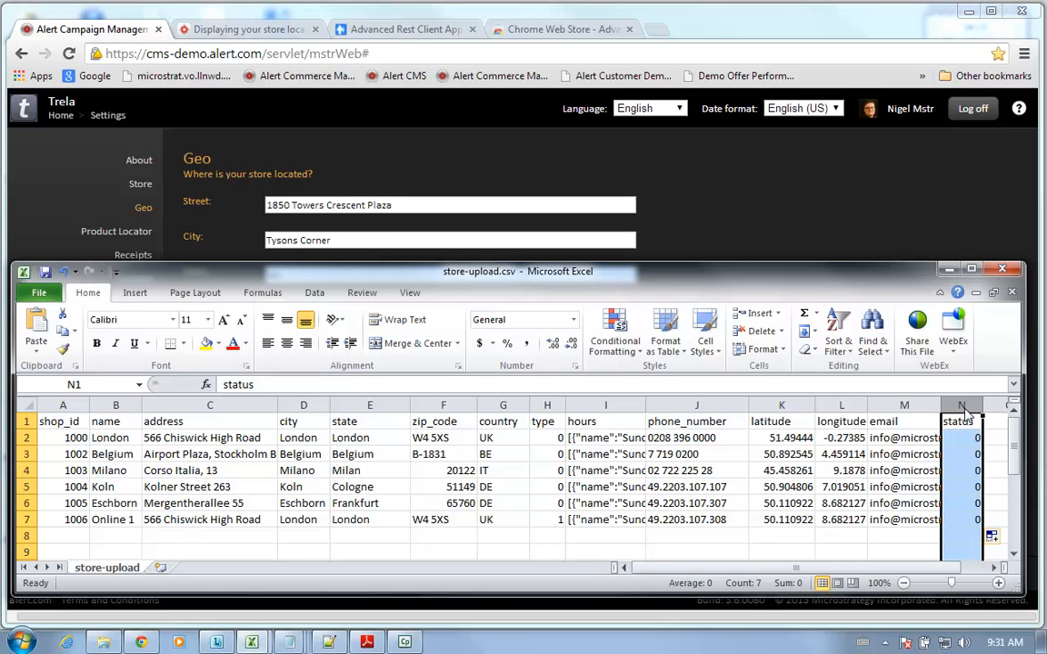
# Upload store-upload.csv from the Store Locations folder as the Store Locator file in the Geo settings.
pyautogui.click(949, 270)
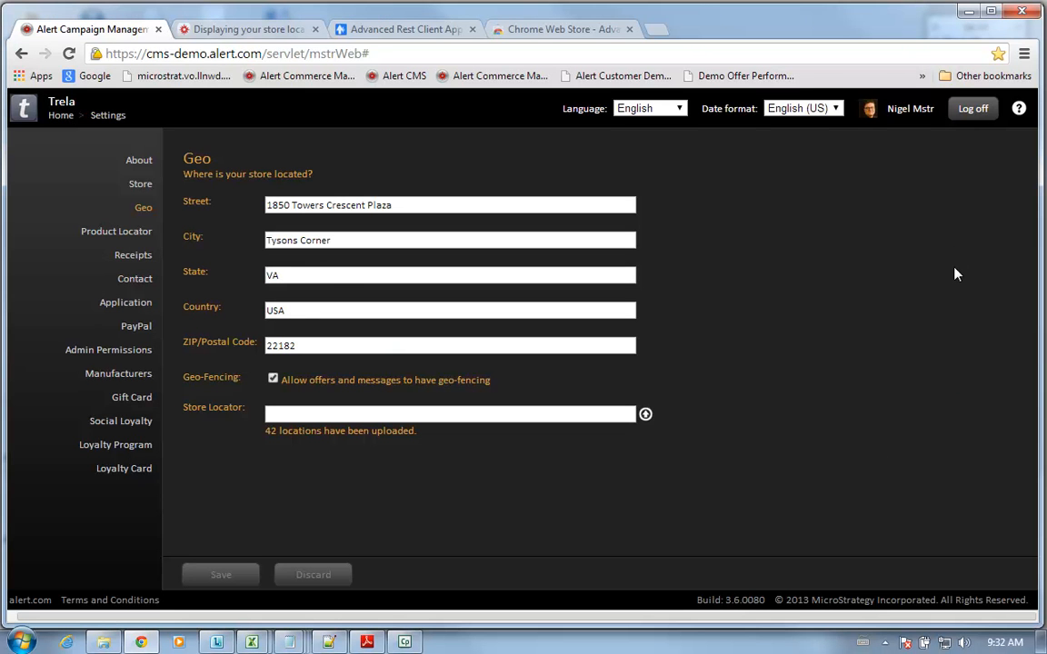
pyautogui.click(645, 415)
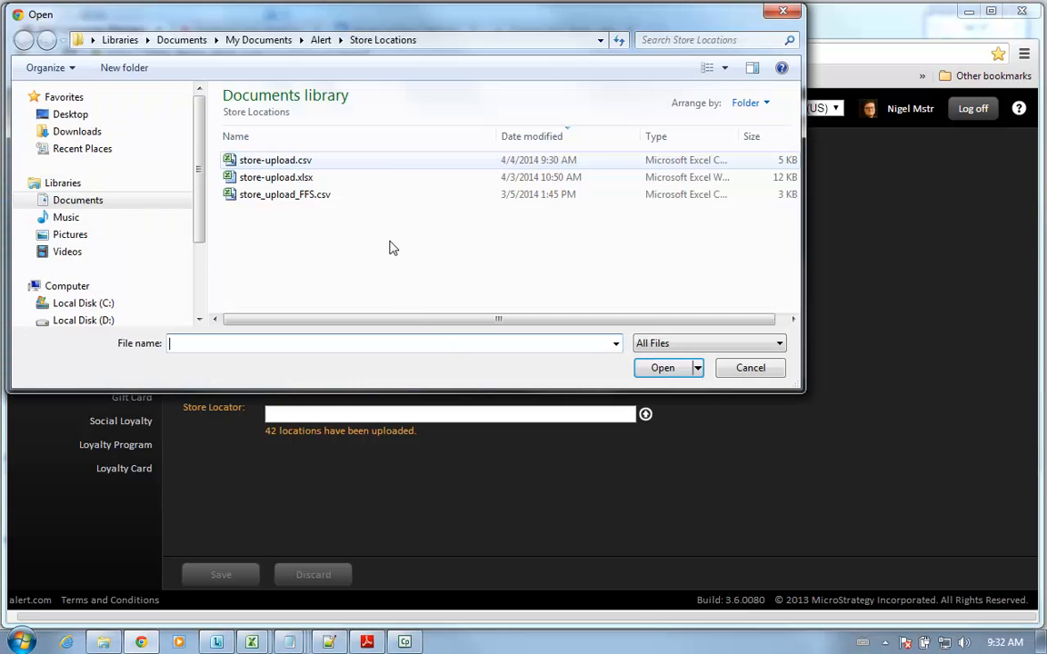
pyautogui.doubleClick(266, 163)
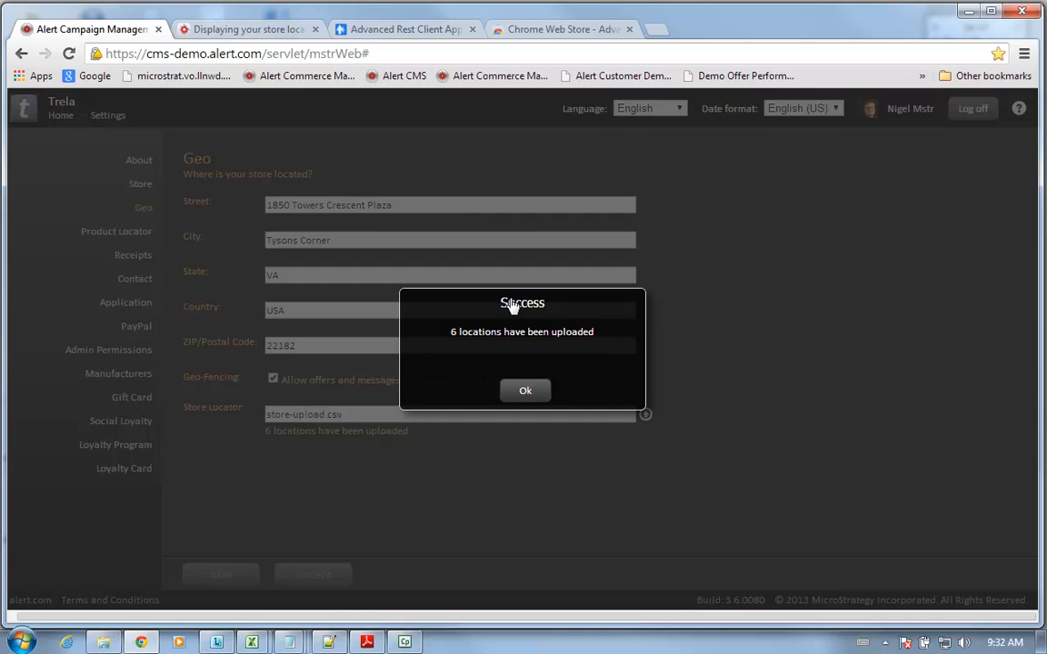
# Examine the App ID and App Secret fields in the store's About settings.
pyautogui.click(856, 325)
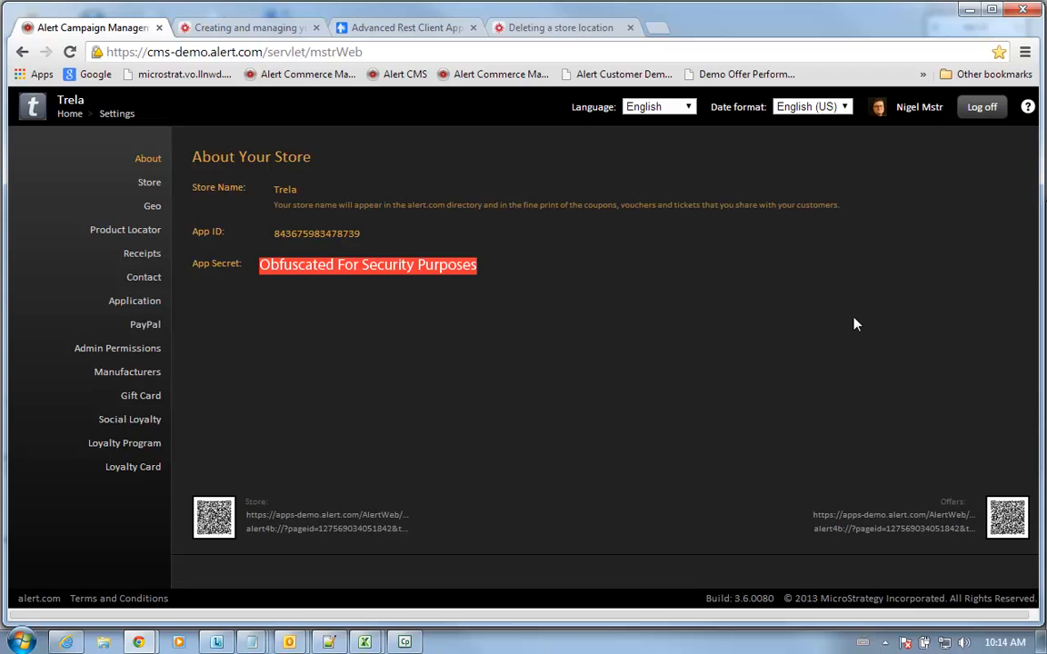
pyautogui.doubleClick(332, 238)
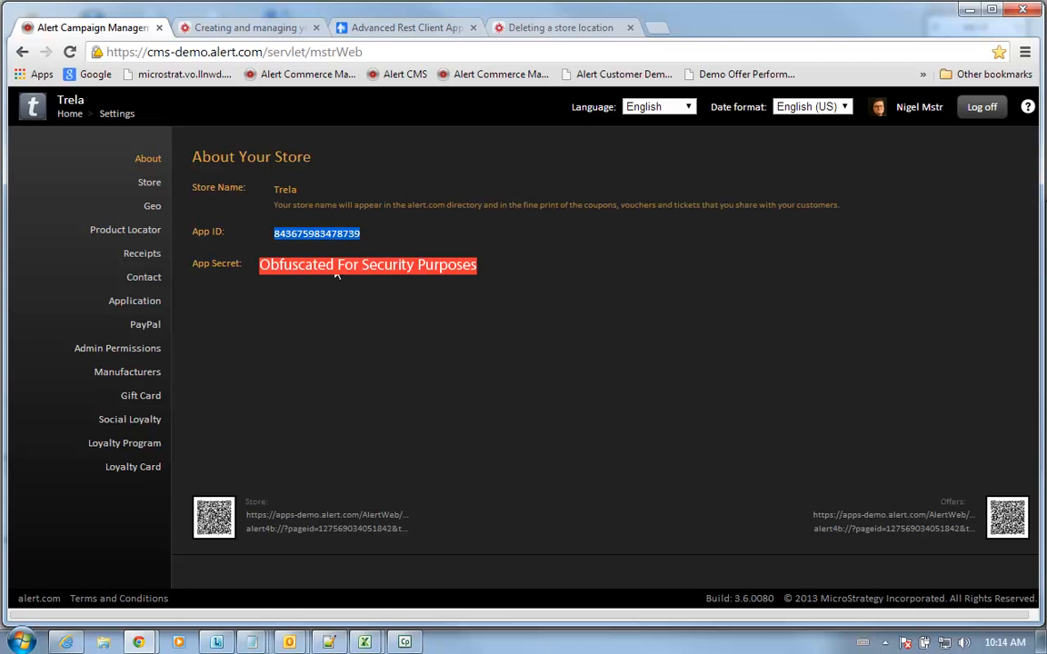
pyautogui.click(270, 229)
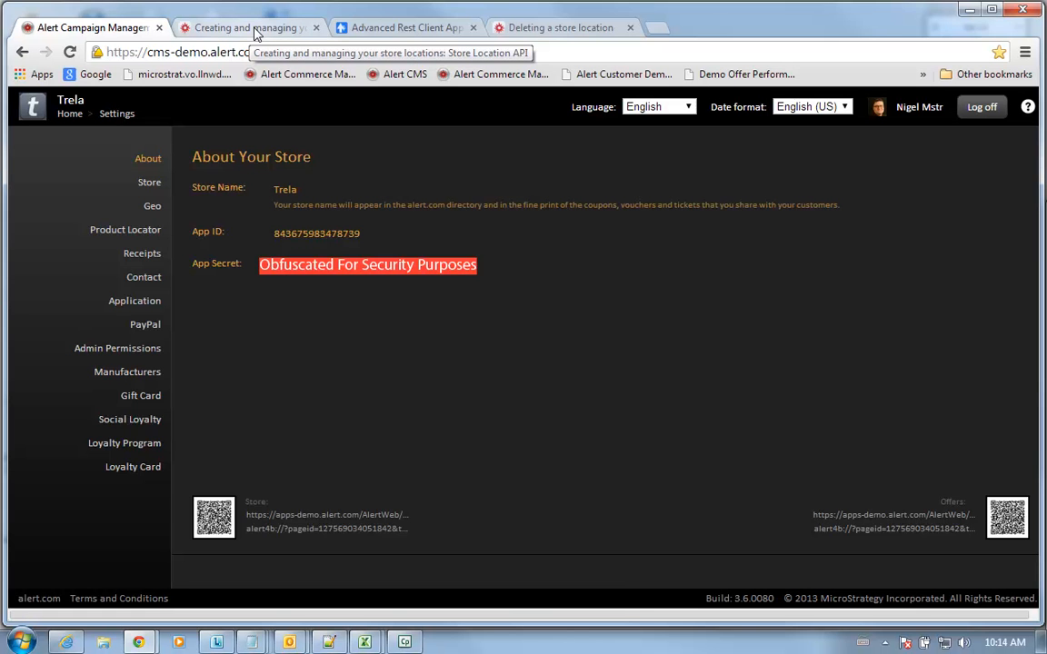
# Review the Store Location API article in the developer help, including its list of available API calls.
pyautogui.click(513, 27)
pyautogui.click(190, 445)
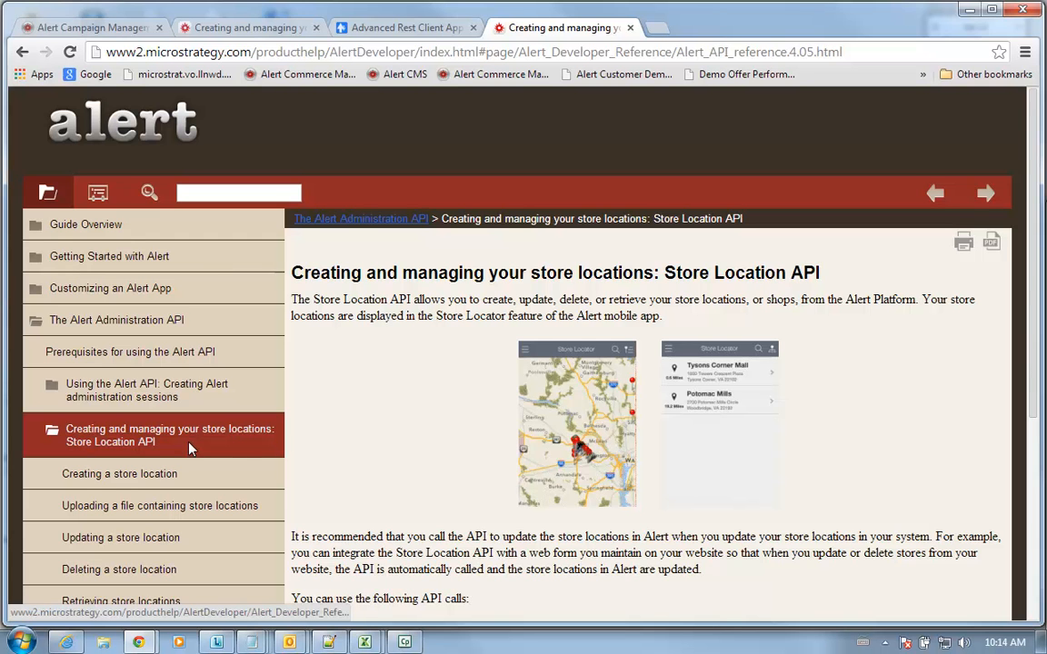
pyautogui.scroll(-4, 1010, 285)
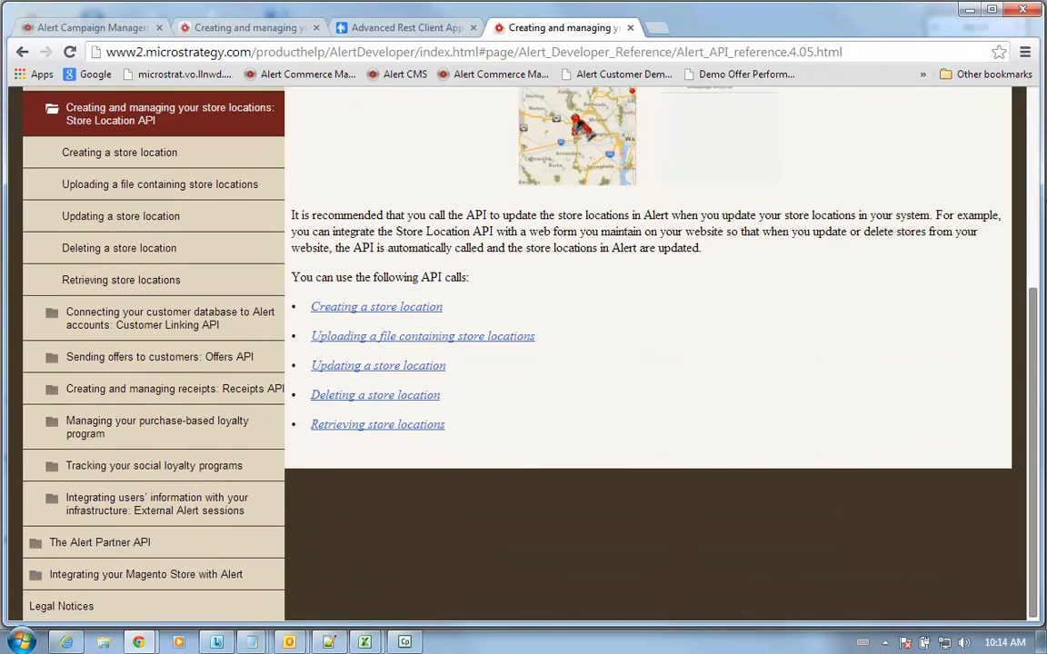
pyautogui.click(368, 307)
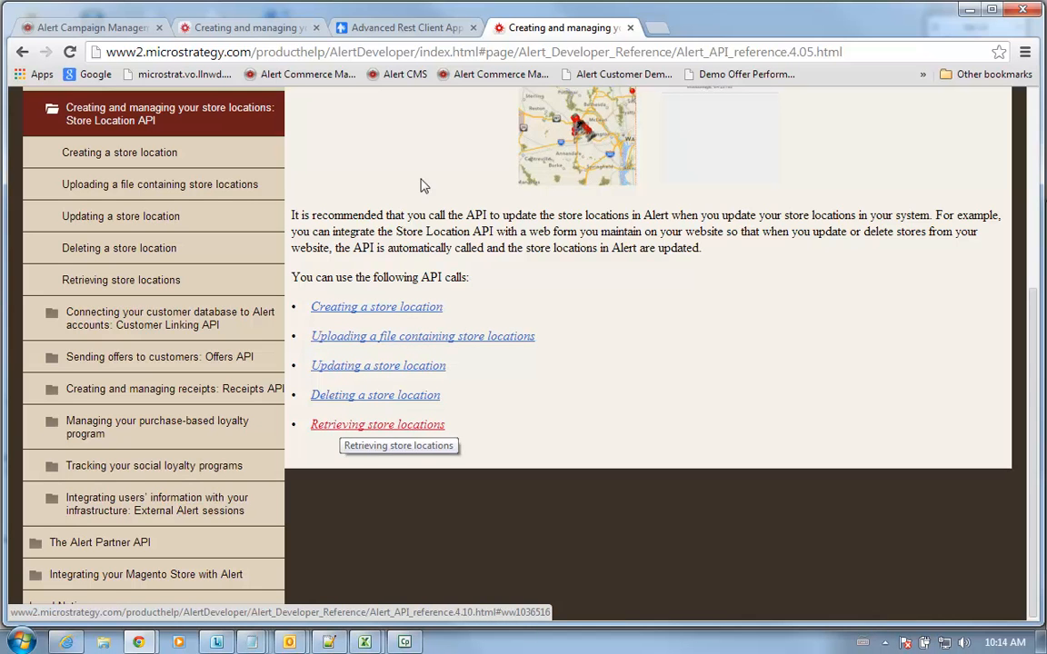
# Switch to Advanced Rest Client and configure the request as POST with the content type application/json.
pyautogui.click(428, 30)
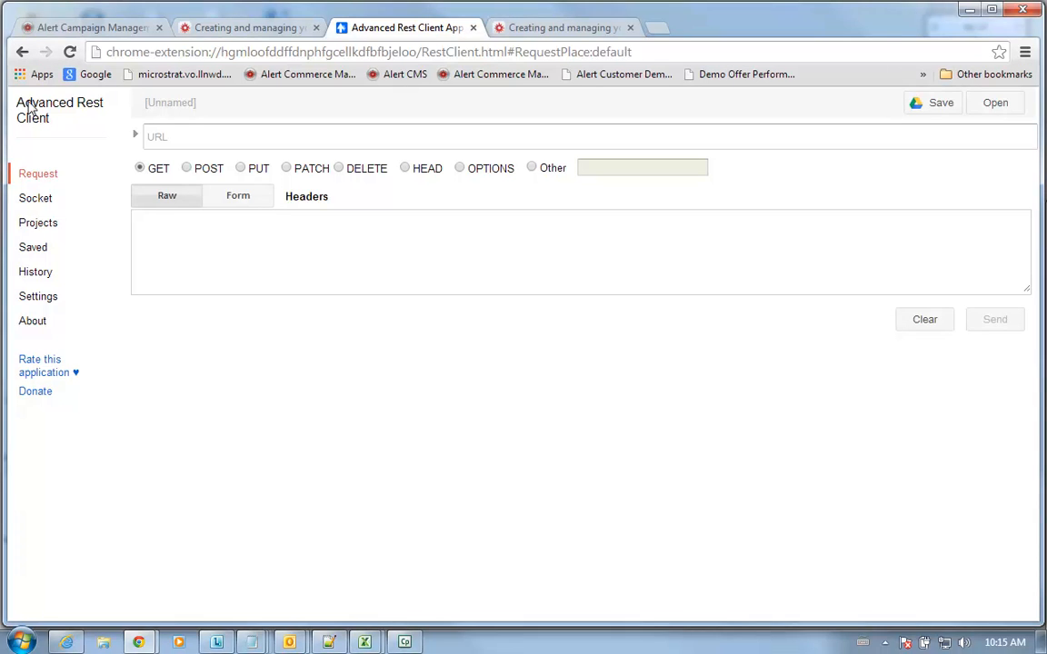
pyautogui.click(187, 169)
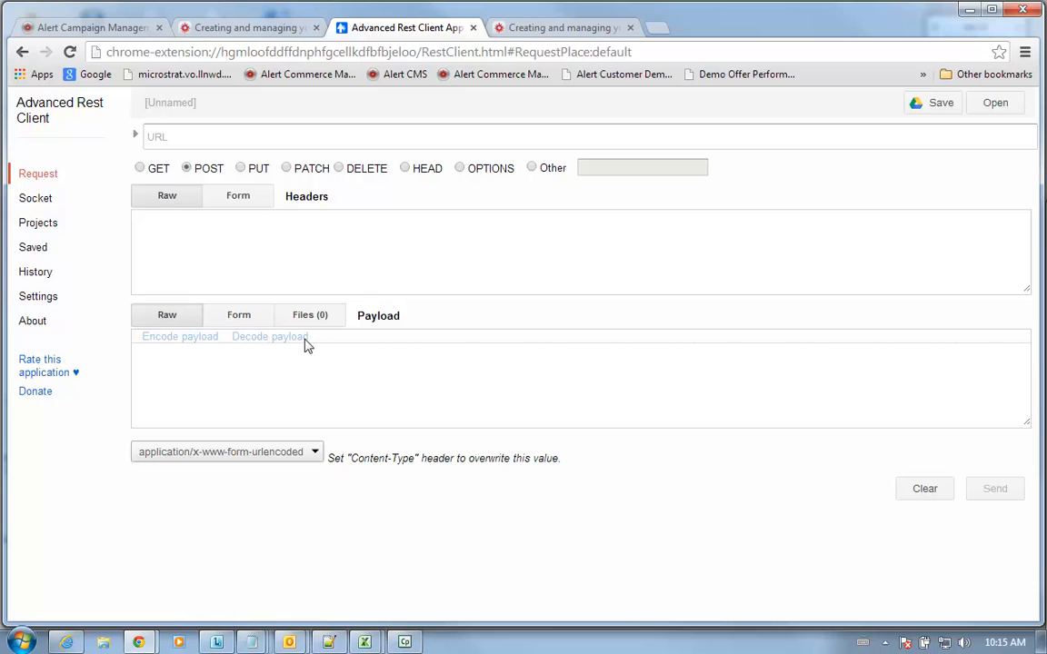
pyautogui.click(312, 452)
pyautogui.click(235, 500)
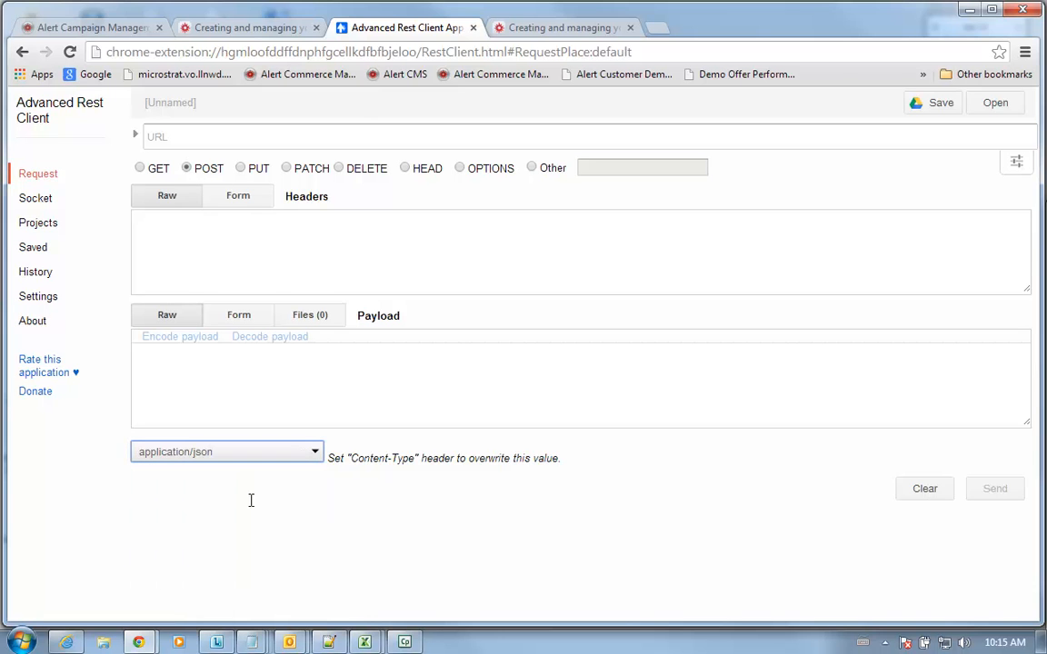
# Paste the api2-demo.alert.com/auth request URL with the app ID and app secret, and send the request.
pyautogui.click(362, 137)
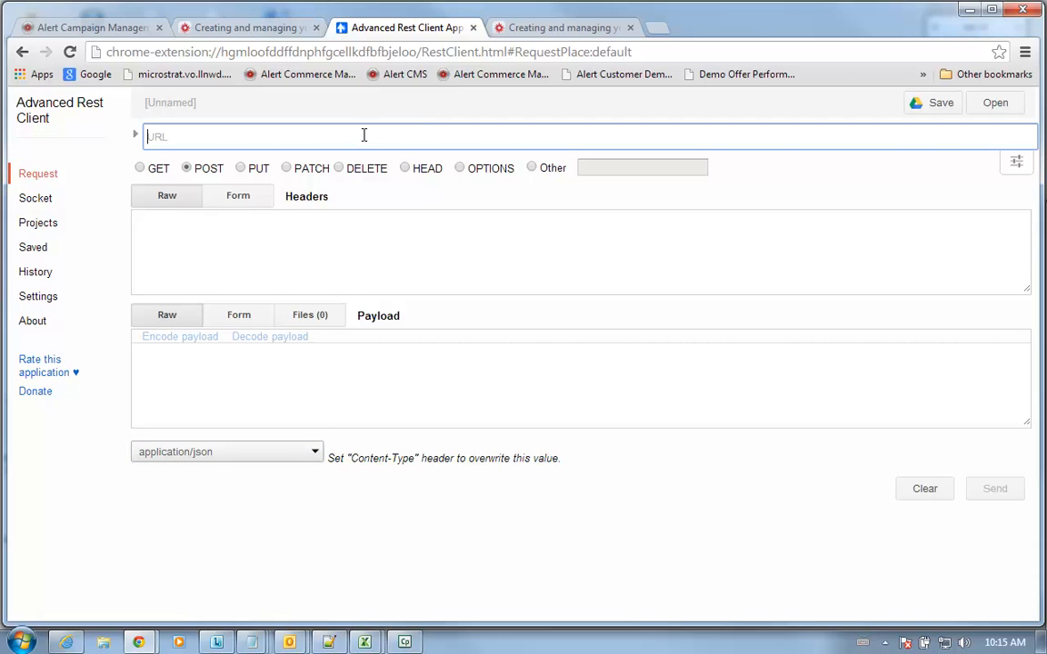
pyautogui.hotkey('ctrl', 'v')
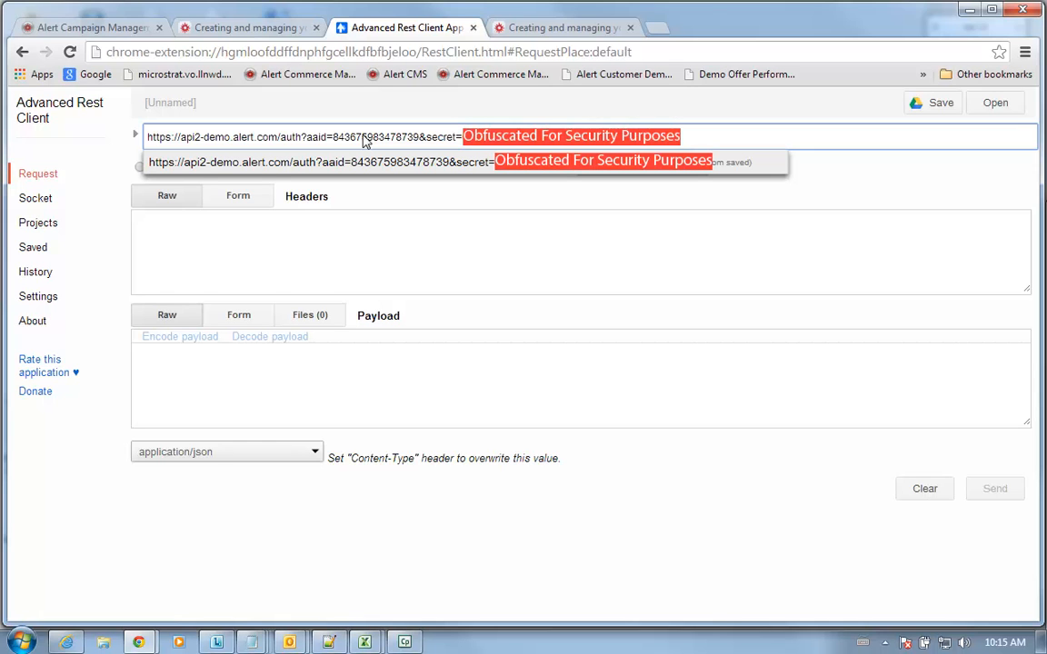
pyautogui.click(840, 473)
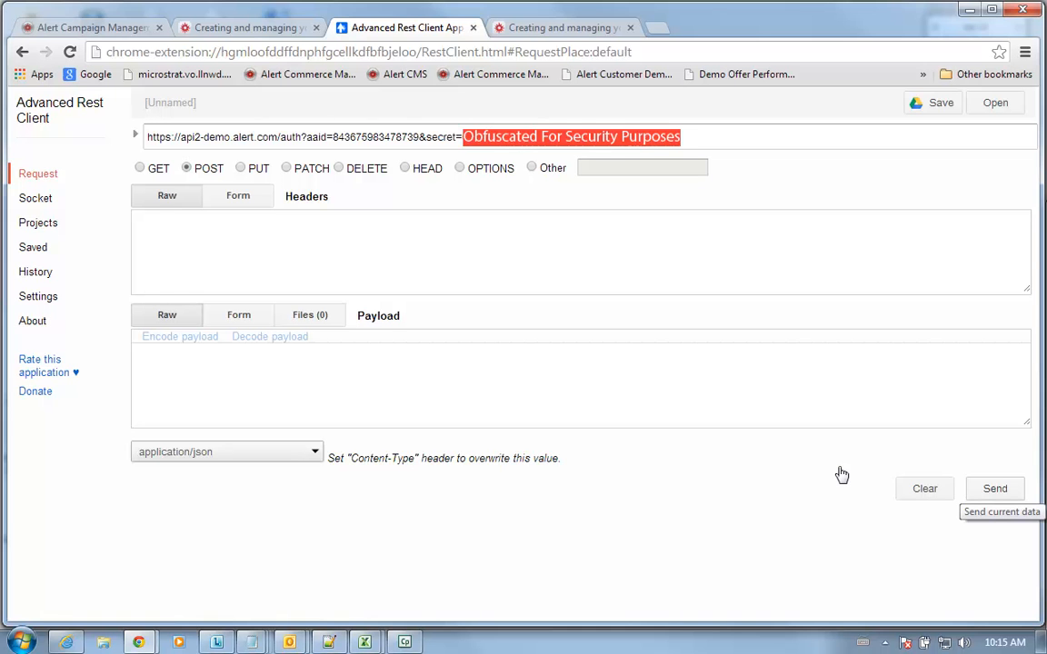
pyautogui.click(994, 488)
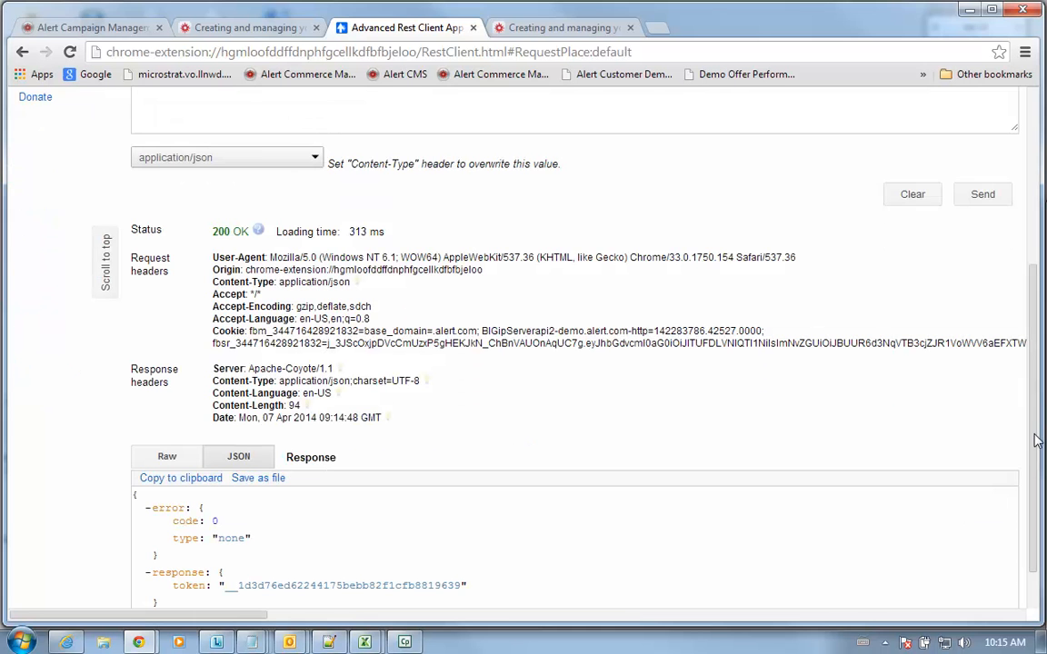
# Copy the token value from the JSON response of the authentication request.
pyautogui.scroll(-1, 1035, 473)
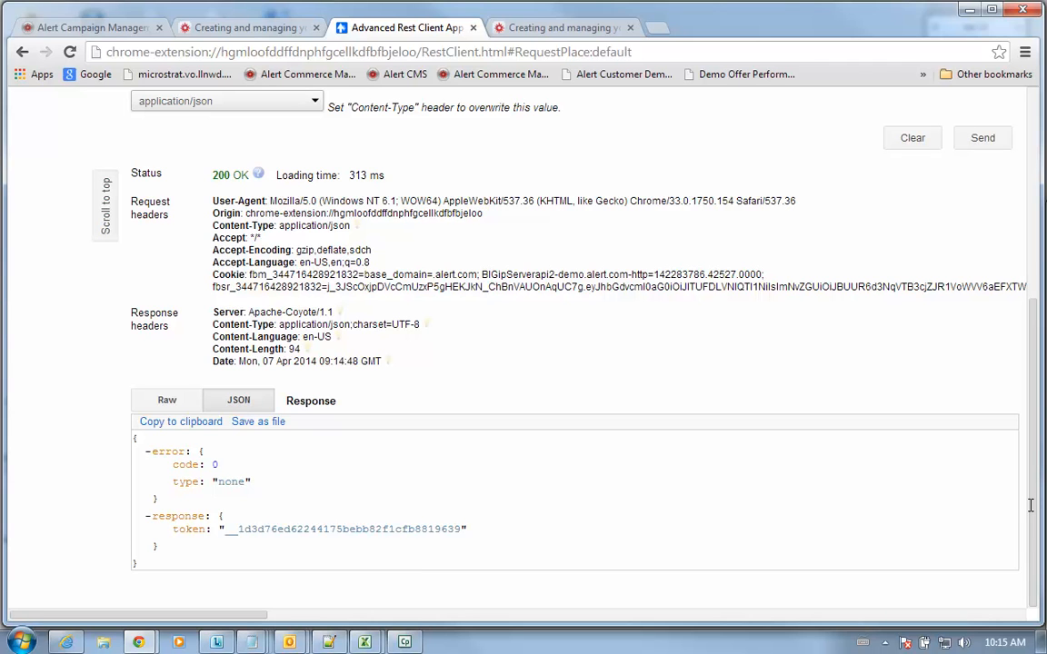
pyautogui.moveTo(225, 528); pyautogui.dragTo(464, 533)
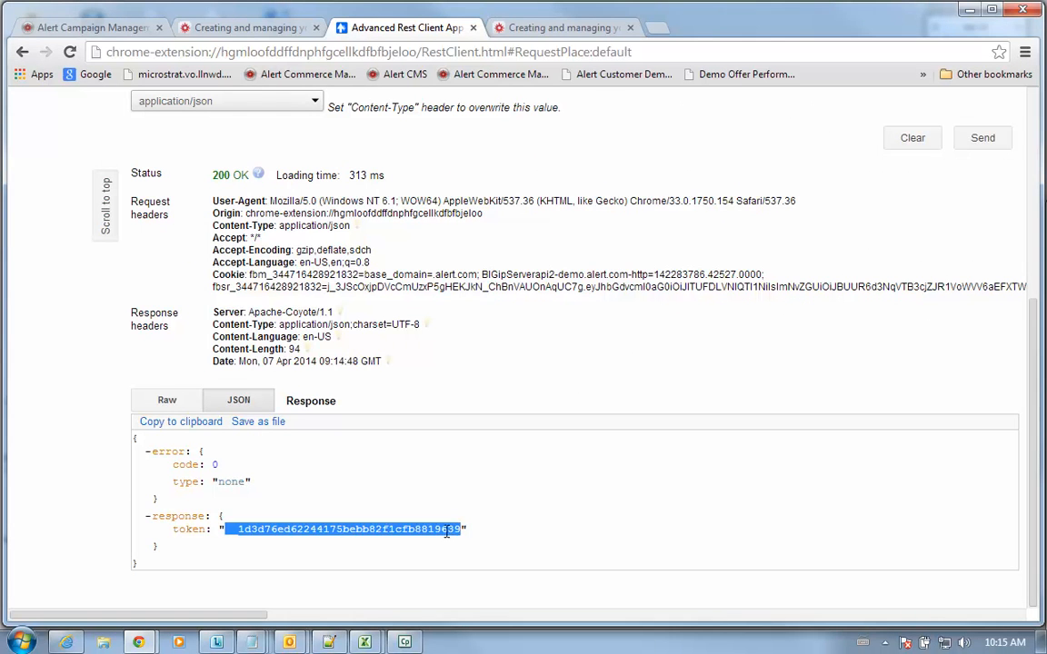
pyautogui.rightClick(445, 534)
pyautogui.click(472, 546)
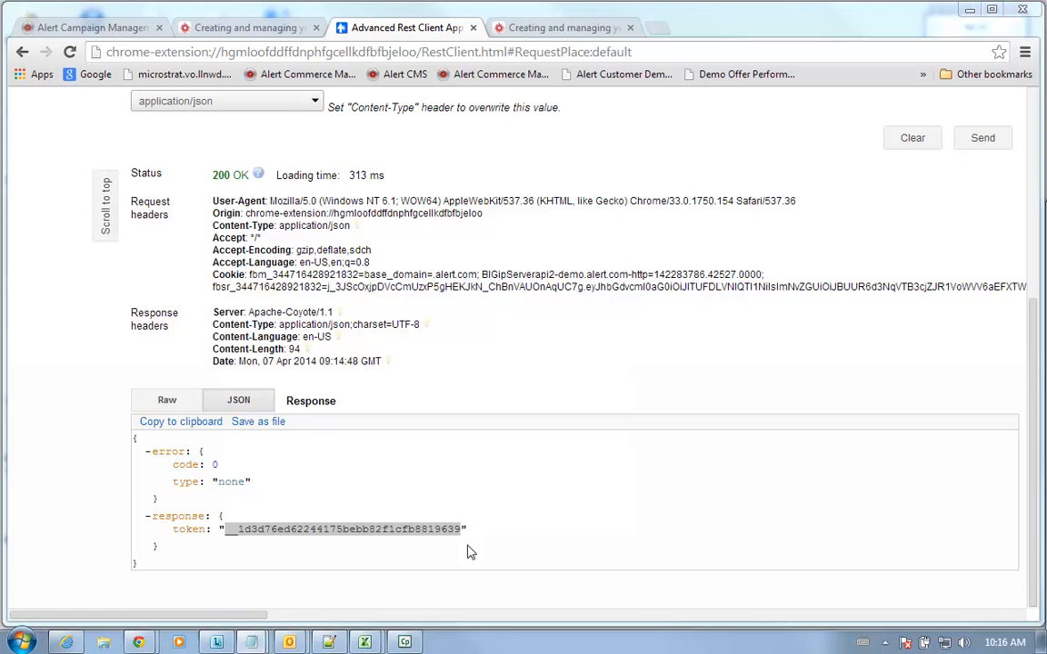
# Replace the request URL with the shop/1000 admin call including the token, send it as GET, and review the returned store details.
pyautogui.click(980, 258)
pyautogui.moveTo(1034, 334); pyautogui.dragTo(1045, 114)
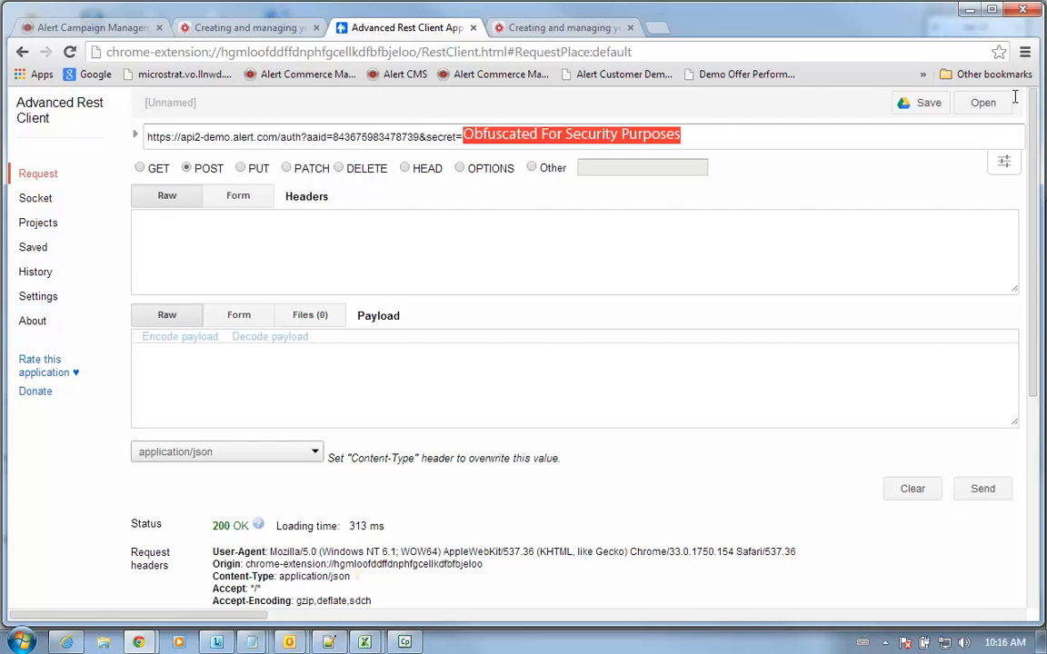
pyautogui.moveTo(665, 138); pyautogui.dragTo(133, 136)
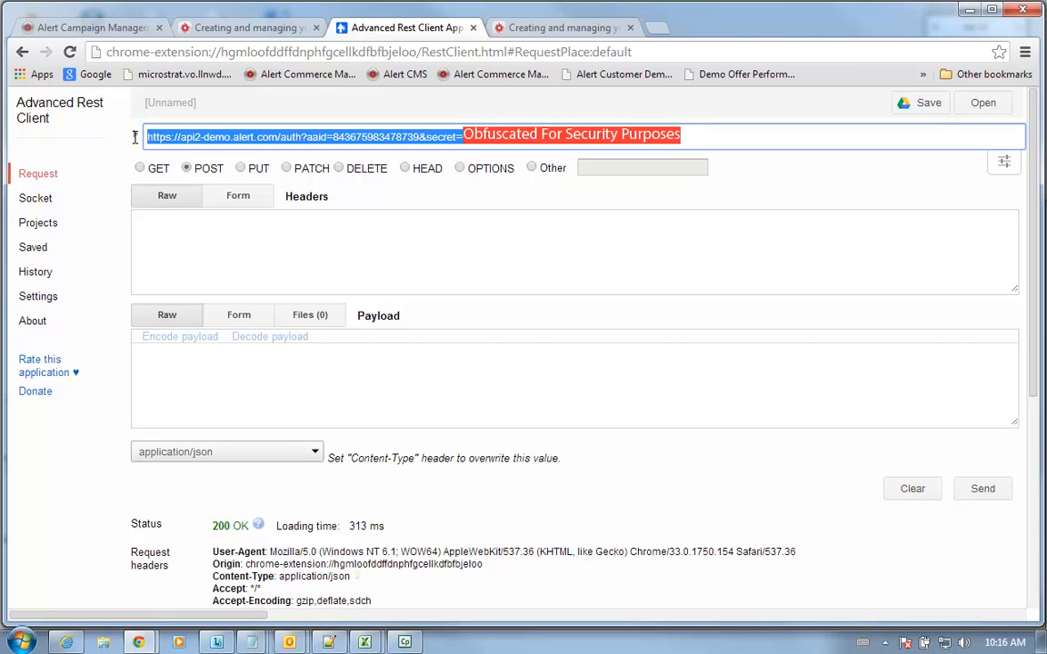
pyautogui.hotkey('ctrl', 'v')
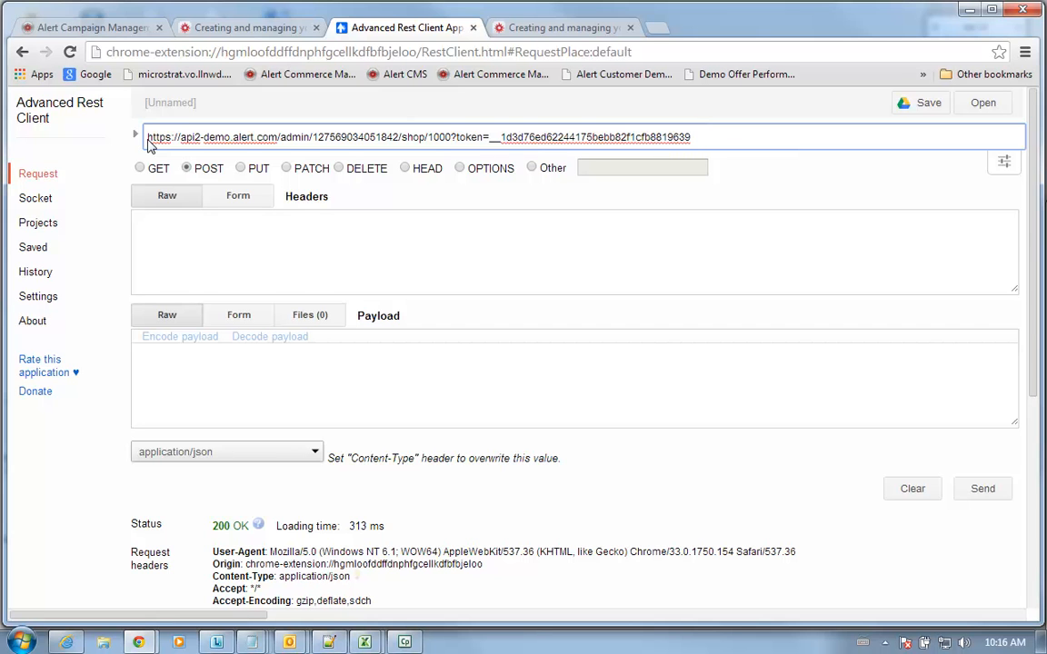
pyautogui.click(139, 168)
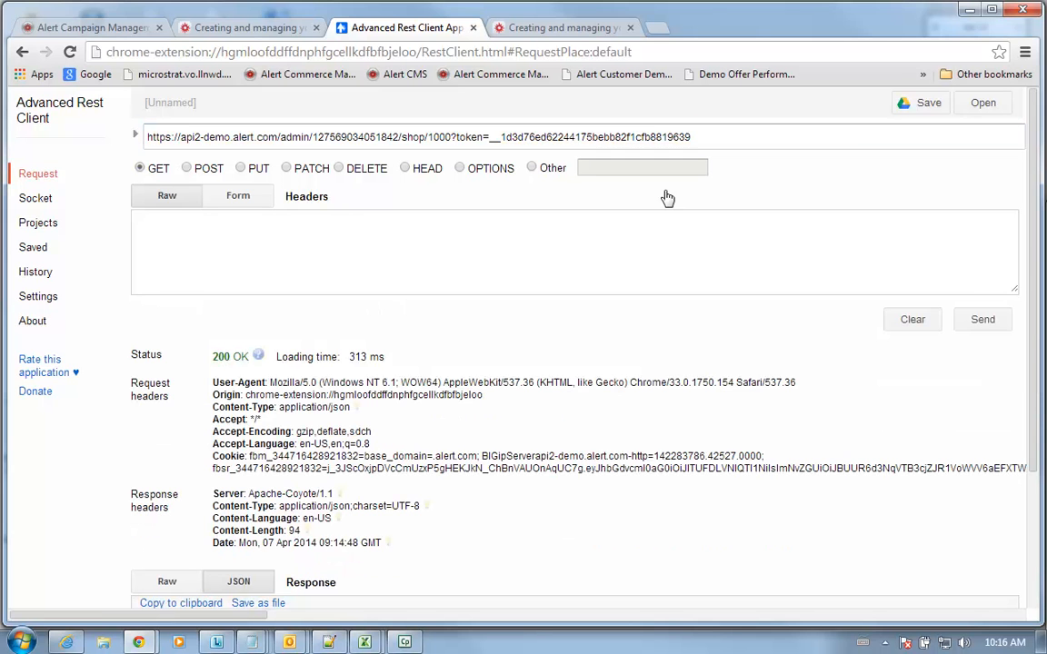
pyautogui.click(982, 319)
pyautogui.scroll(-1, 907, 421)
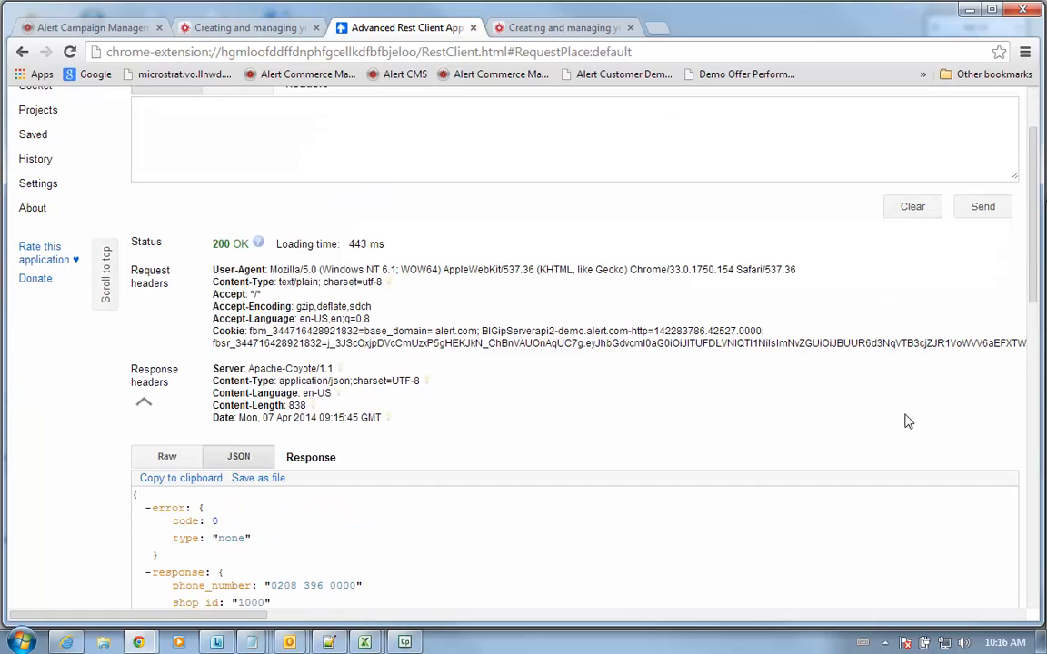
pyautogui.moveTo(1033, 261); pyautogui.dragTo(1032, 561)
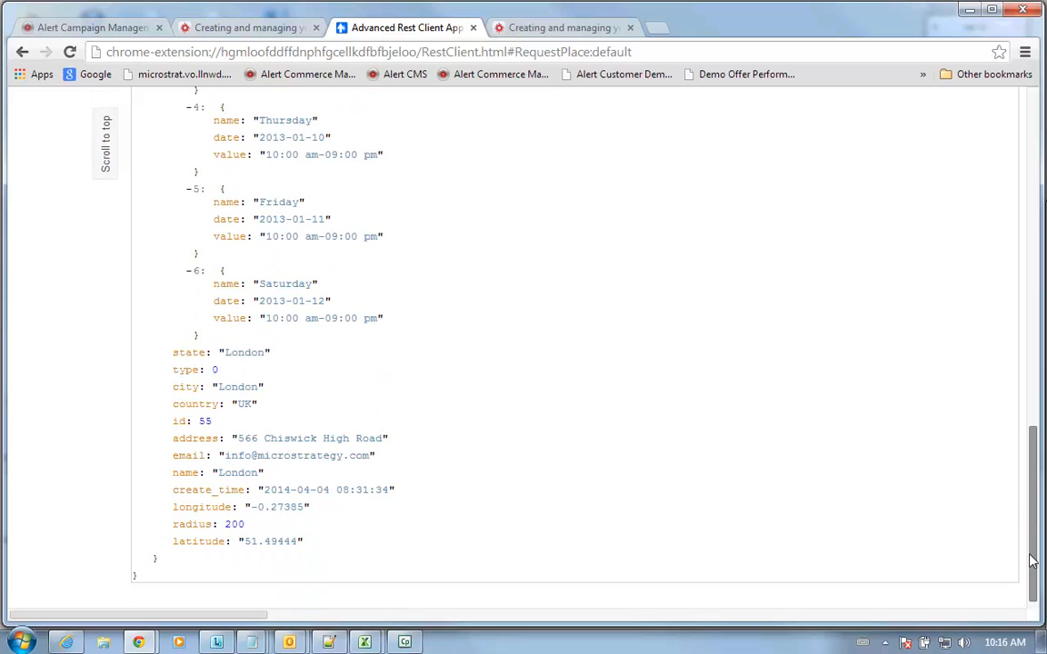
# Replace the request URL with the shops admin call including the token, send it, and review the full store list.
pyautogui.moveTo(1035, 465); pyautogui.dragTo(1034, 129)
pyautogui.moveTo(717, 138); pyautogui.dragTo(137, 133)
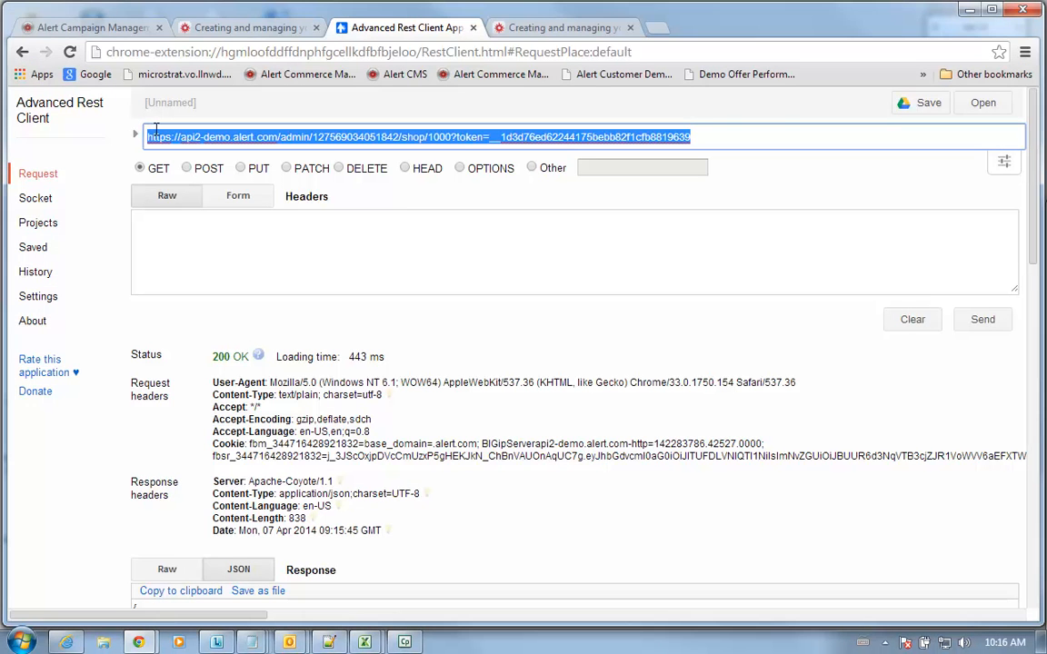
pyautogui.hotkey('ctrl', 'v')
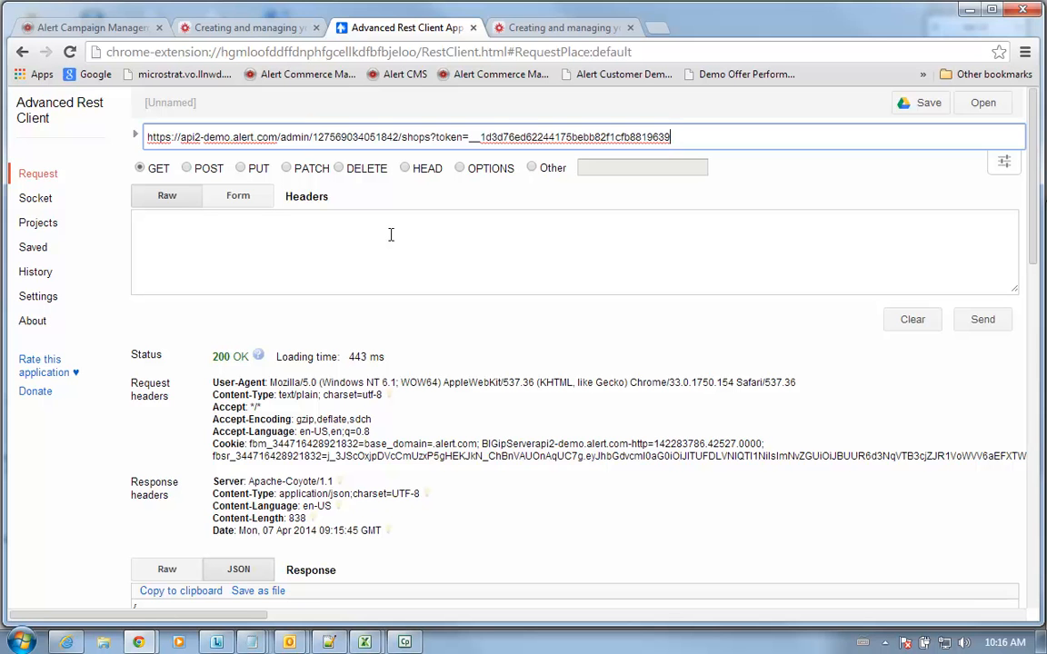
pyautogui.click(980, 323)
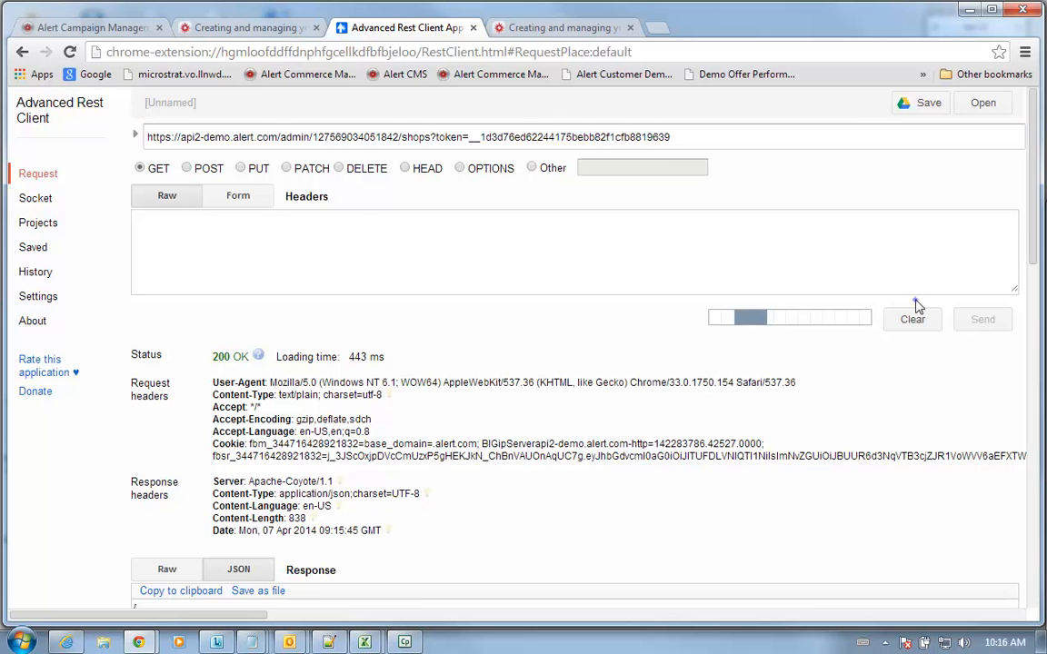
pyautogui.scroll(-3, 900, 351)
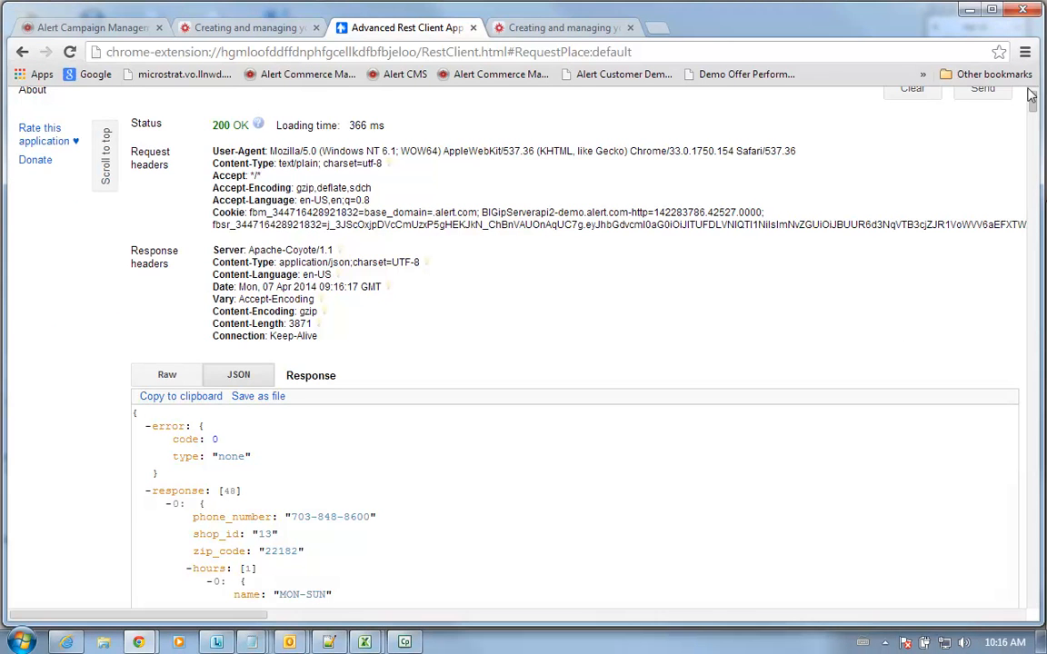
pyautogui.moveTo(1033, 103); pyautogui.dragTo(1034, 582)
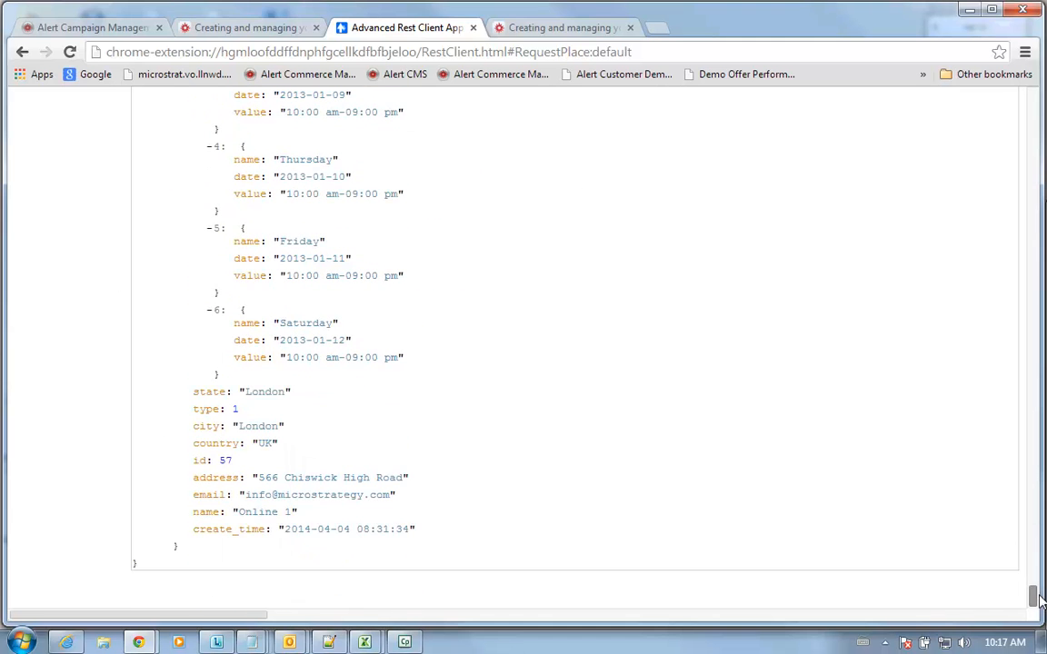
# Clear the request and set up a POST to the shop/create admin URL with the token and content type application/json.
pyautogui.click(105, 153)
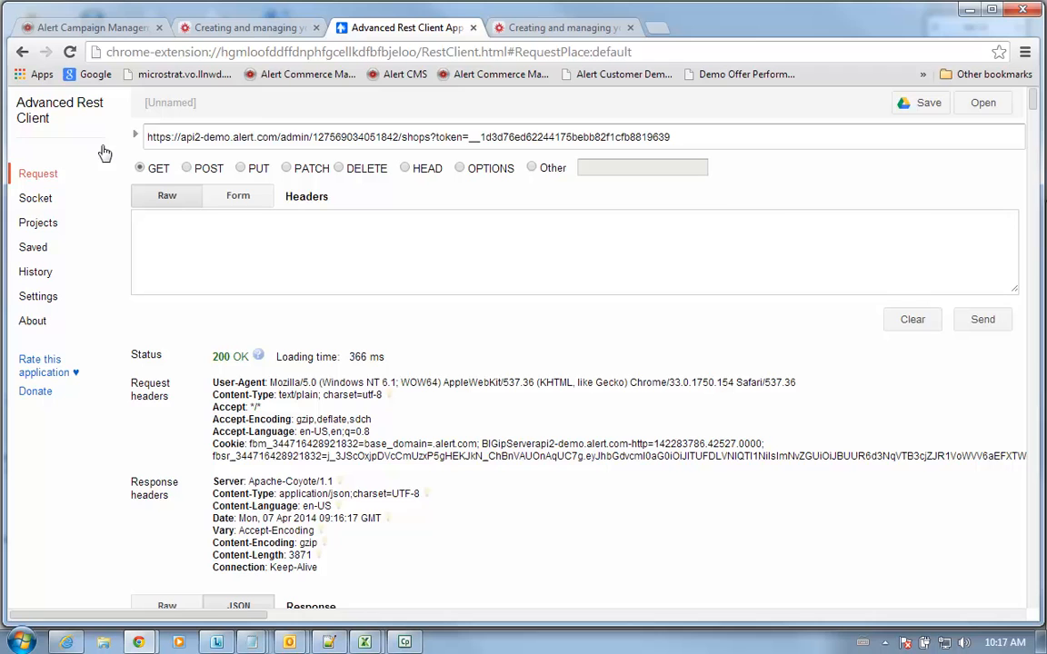
pyautogui.click(914, 320)
pyautogui.hotkey('ctrl', 'v')
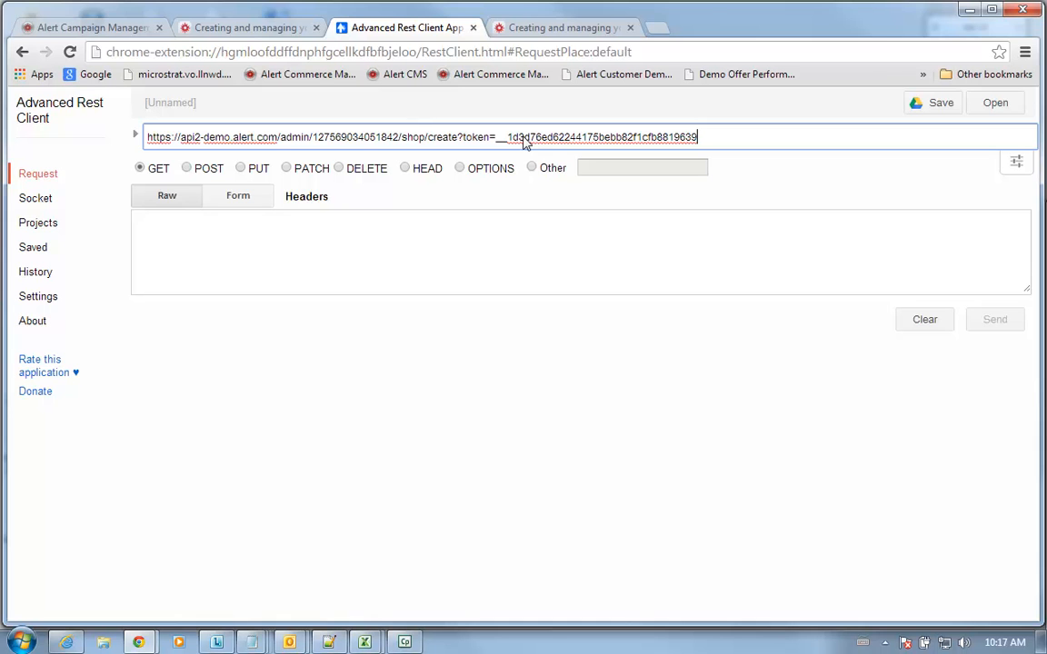
pyautogui.click(186, 168)
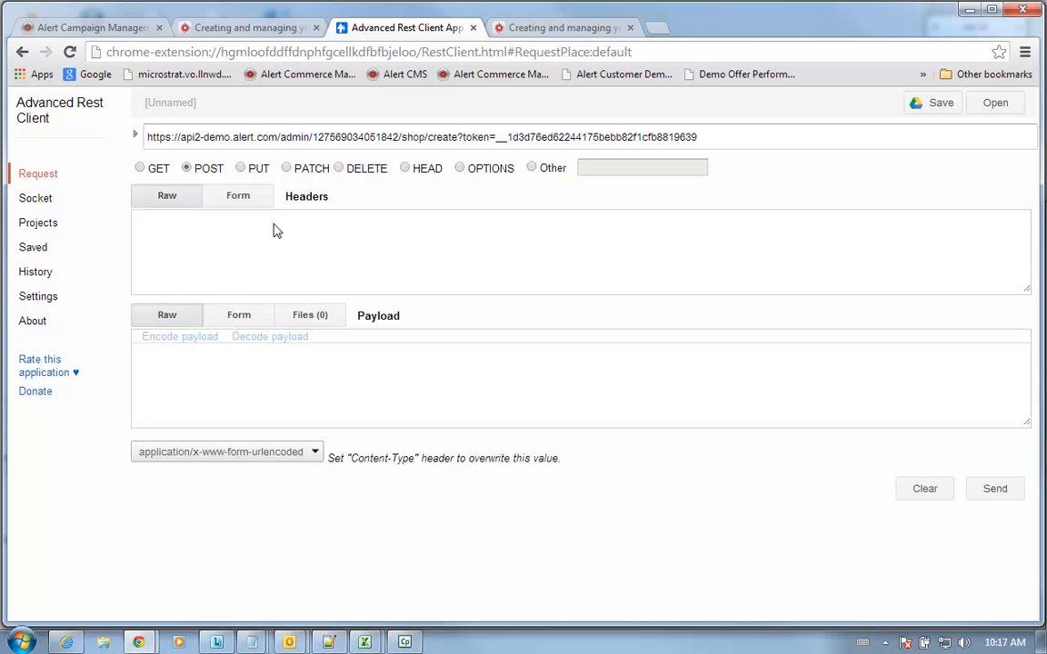
pyautogui.click(314, 455)
pyautogui.click(215, 498)
# Switch to Notepad++, copy the entire Rome store JSON from italy-address-json.txt, and move its window out of the way.
pyautogui.hotkey('alt', 'Tab')
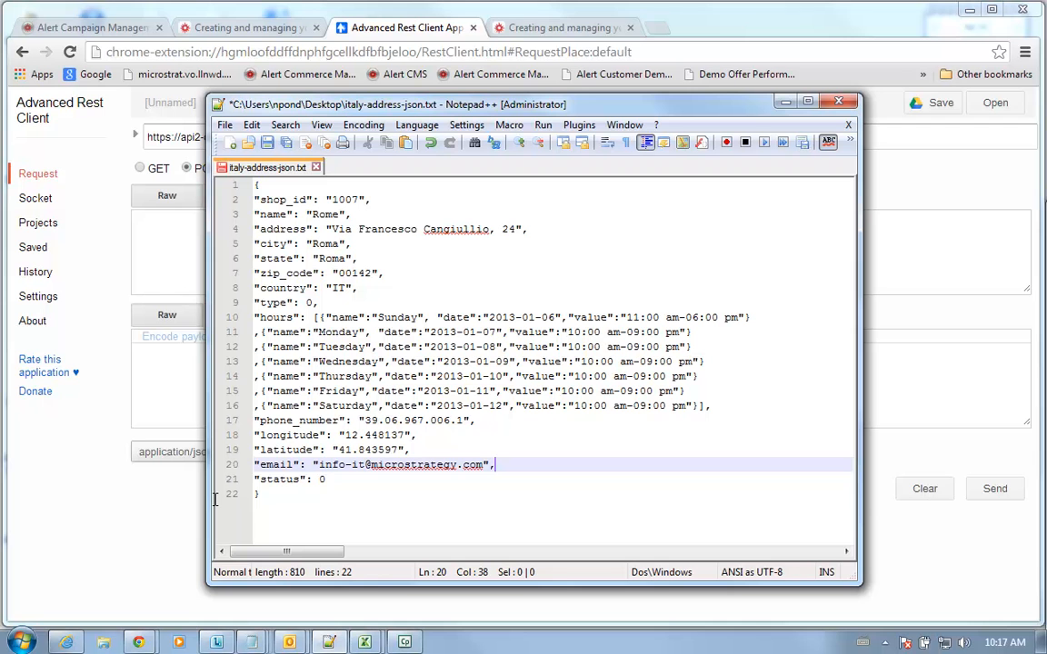
pyautogui.moveTo(290, 501); pyautogui.dragTo(266, 196)
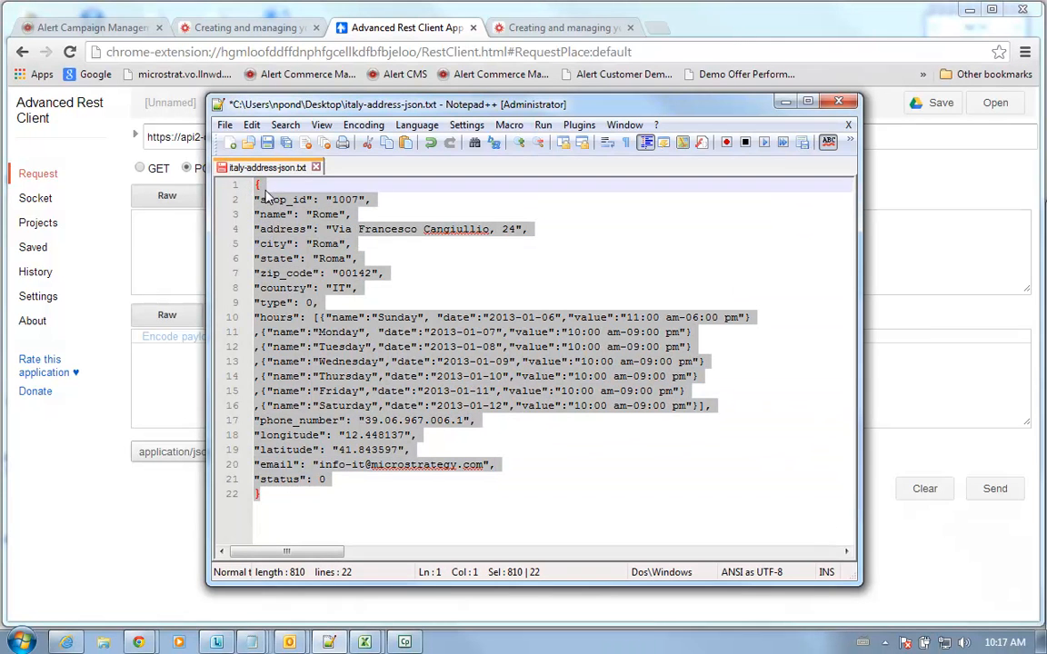
pyautogui.rightClick(291, 231)
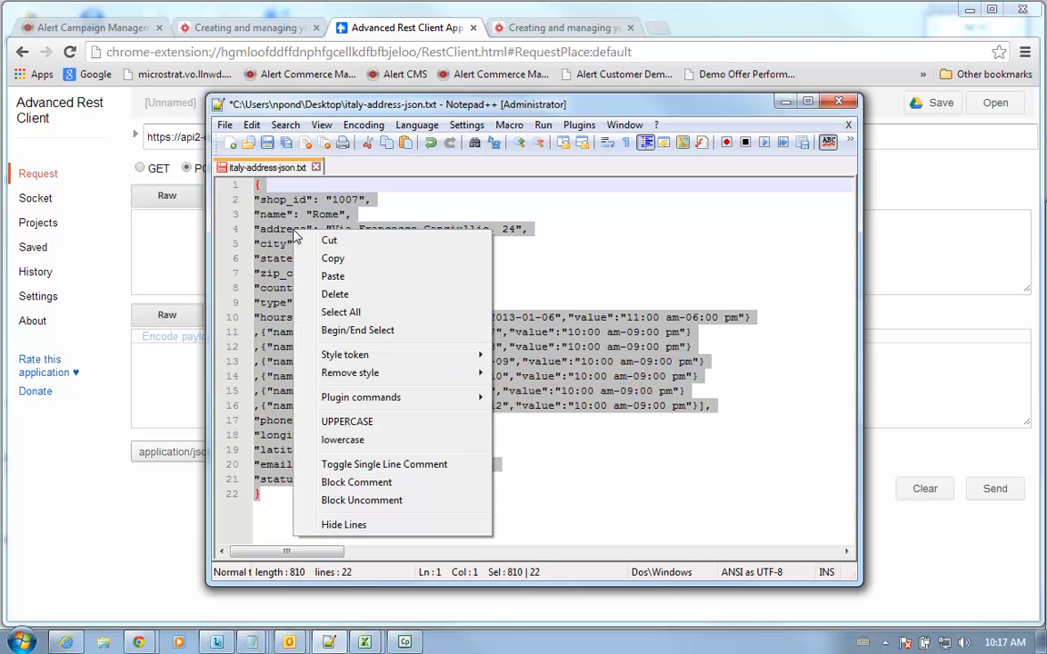
pyautogui.click(332, 262)
pyautogui.moveTo(390, 107); pyautogui.dragTo(1045, 211)
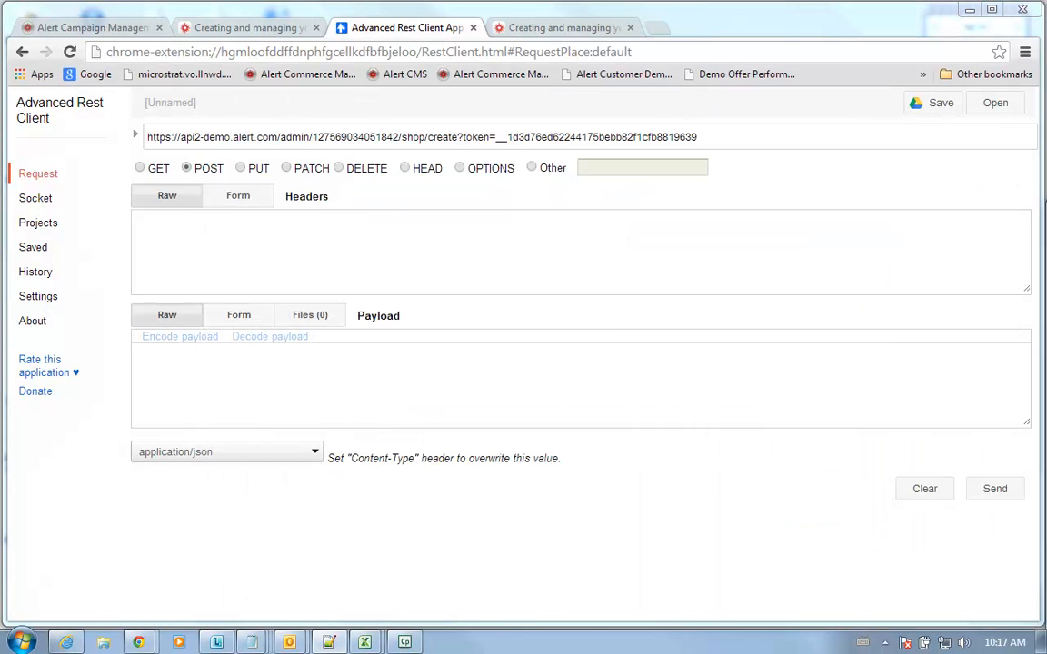
# Paste the Rome store JSON as the request payload, send the create request, and check the JSON response.
pyautogui.click(343, 382)
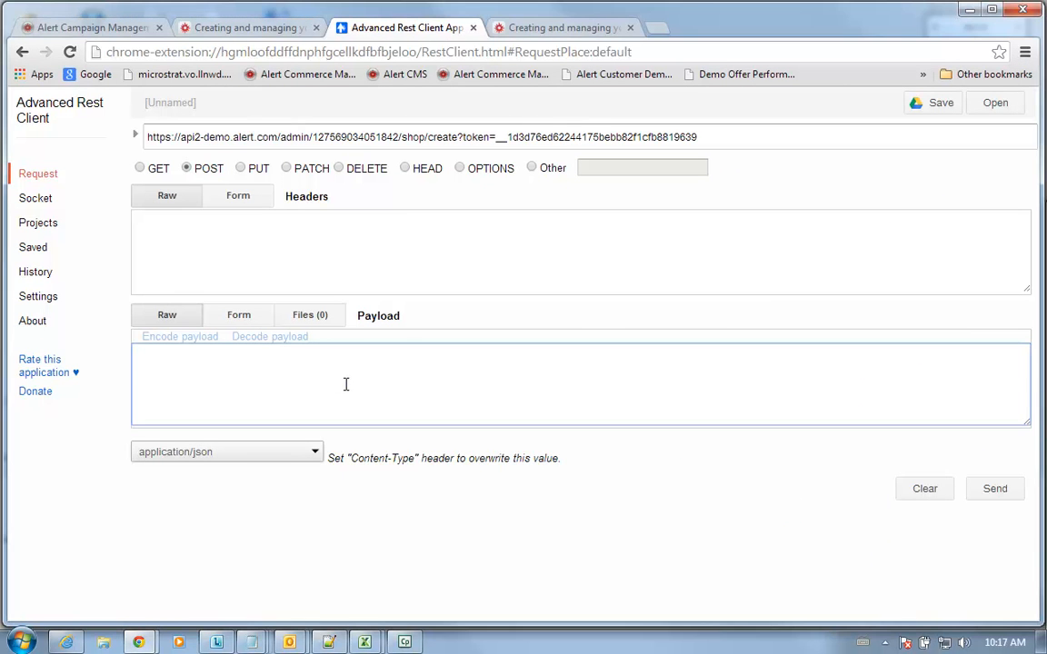
pyautogui.hotkey('ctrl', 'v')
pyautogui.click(994, 489)
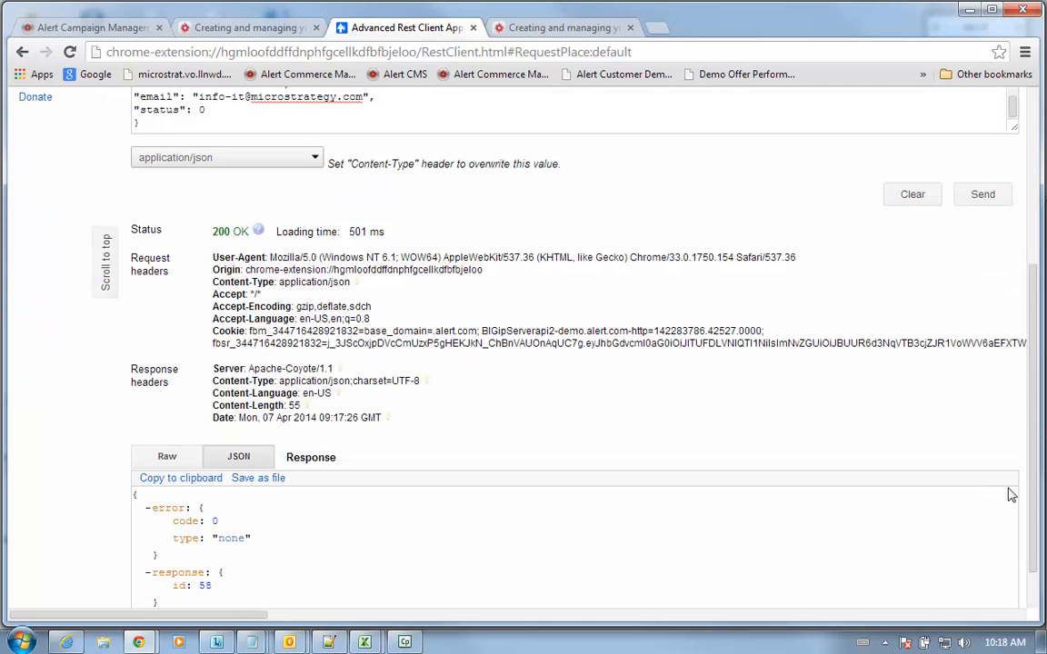
pyautogui.scroll(-1, 269, 405)
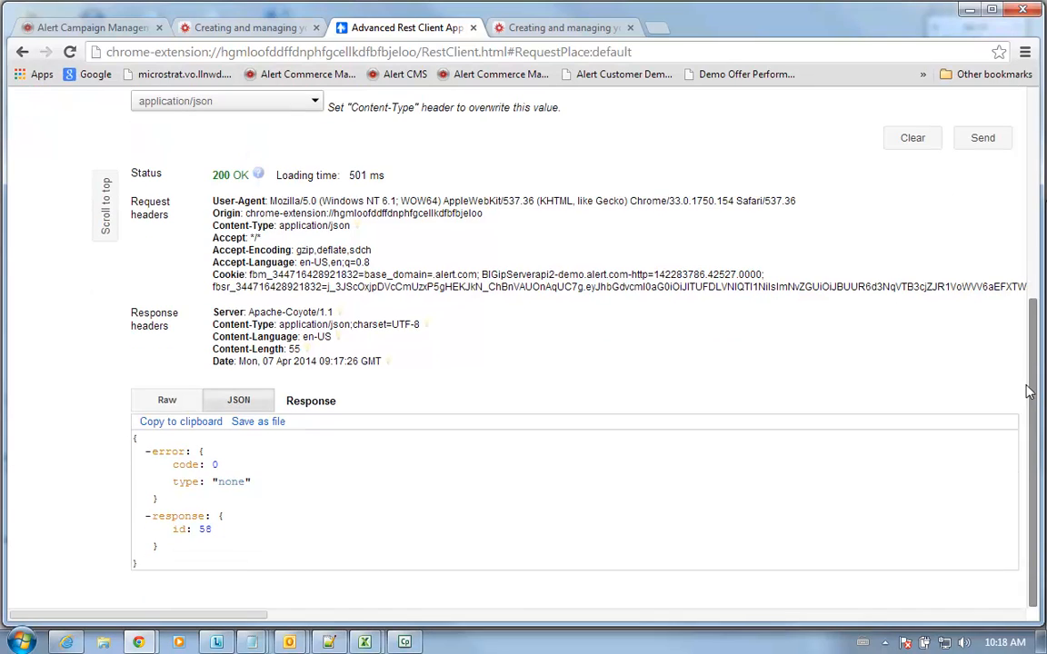
pyautogui.moveTo(124, 395); pyautogui.dragTo(168, 561)
pyautogui.hotkey('alt', 'Tab')
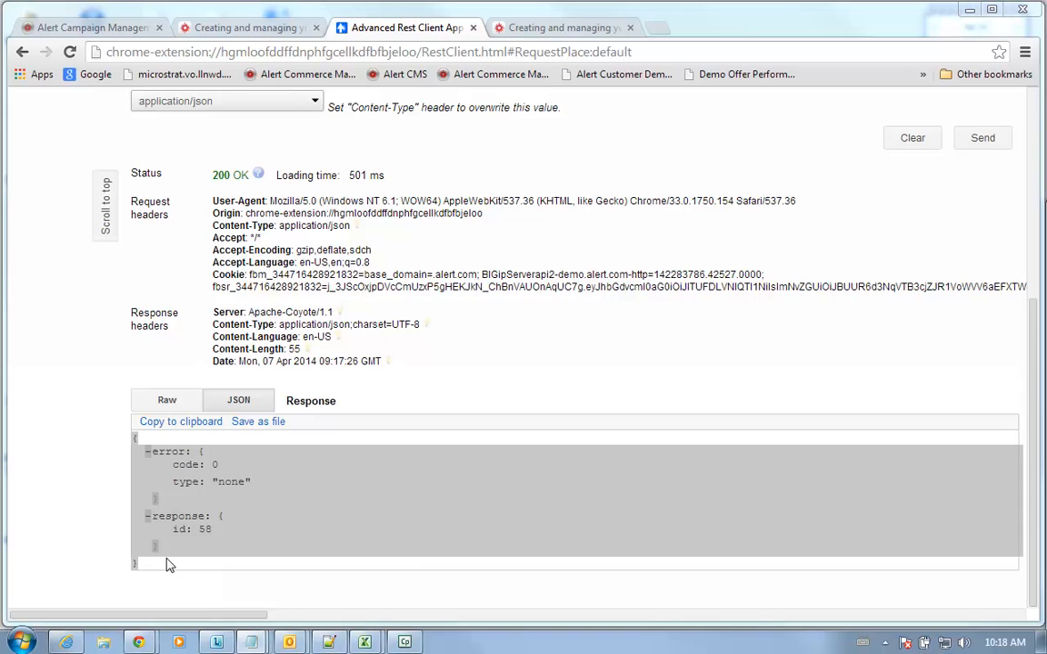
pyautogui.click(526, 386)
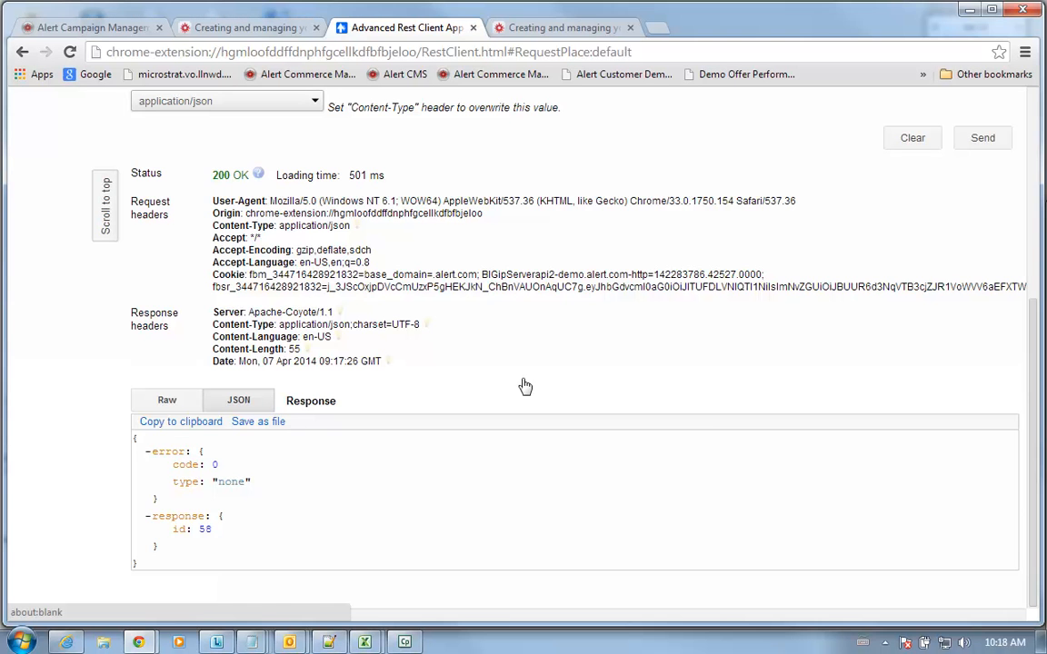
# Clear the request, send a GET to the shop/1007 admin URL with the token, and review the Rome store's details.
pyautogui.click(106, 200)
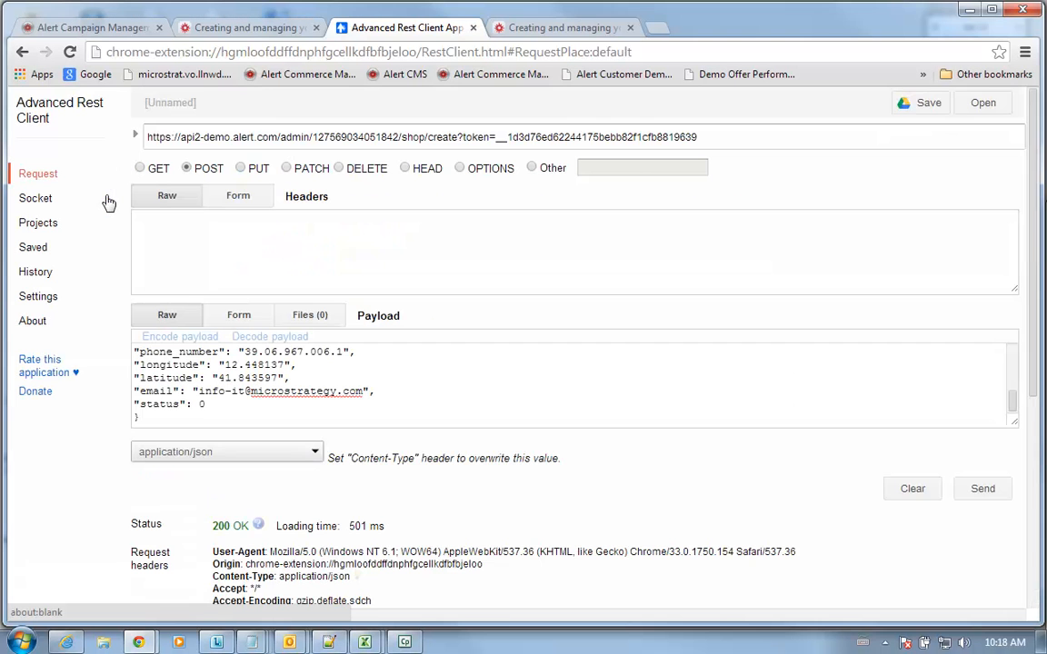
pyautogui.click(920, 491)
pyautogui.click(413, 136)
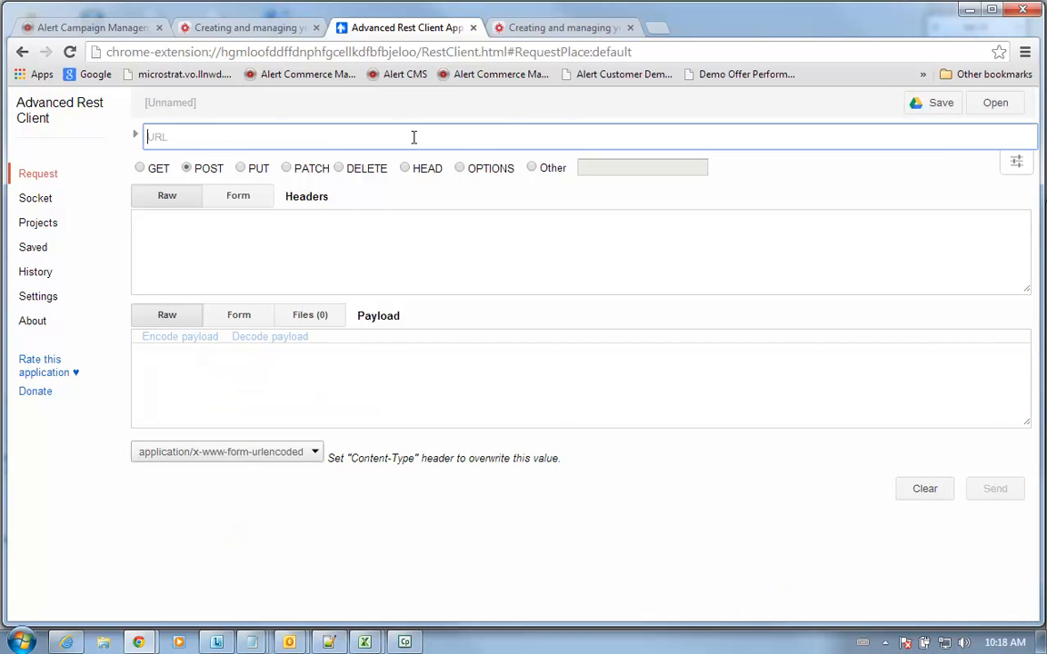
pyautogui.rightClick(414, 136)
pyautogui.click(479, 233)
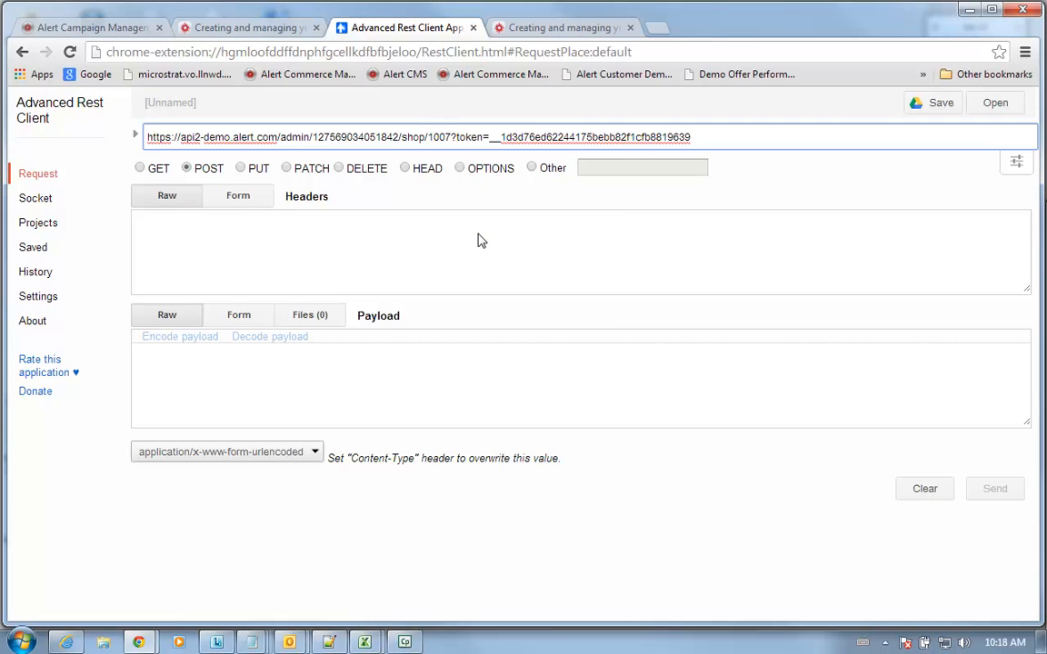
pyautogui.click(140, 168)
pyautogui.click(993, 320)
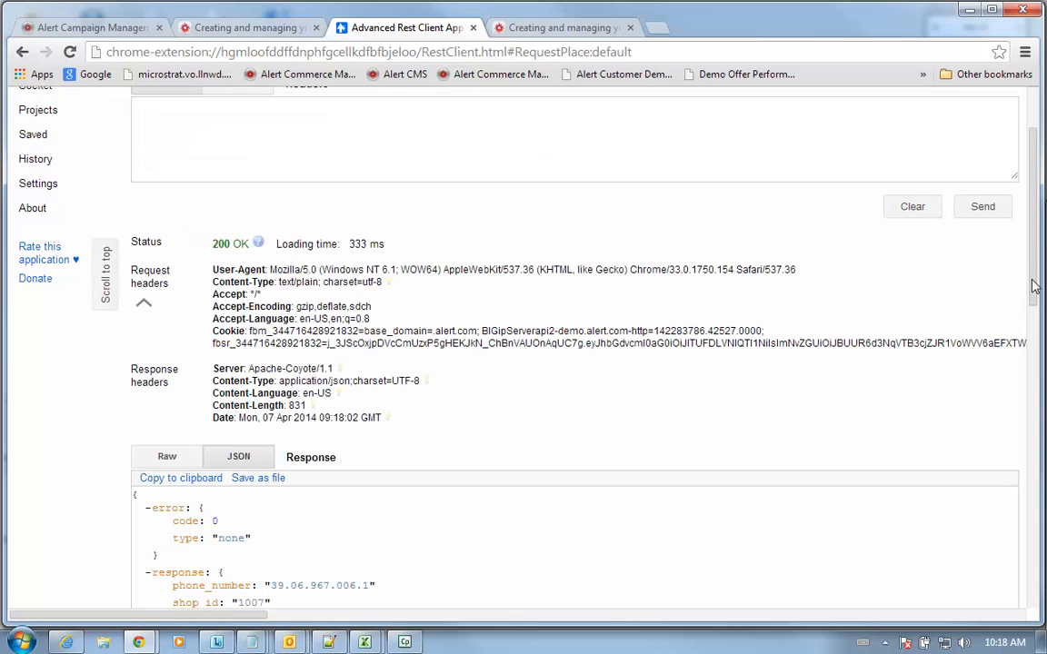
pyautogui.moveTo(1037, 281); pyautogui.dragTo(1045, 417)
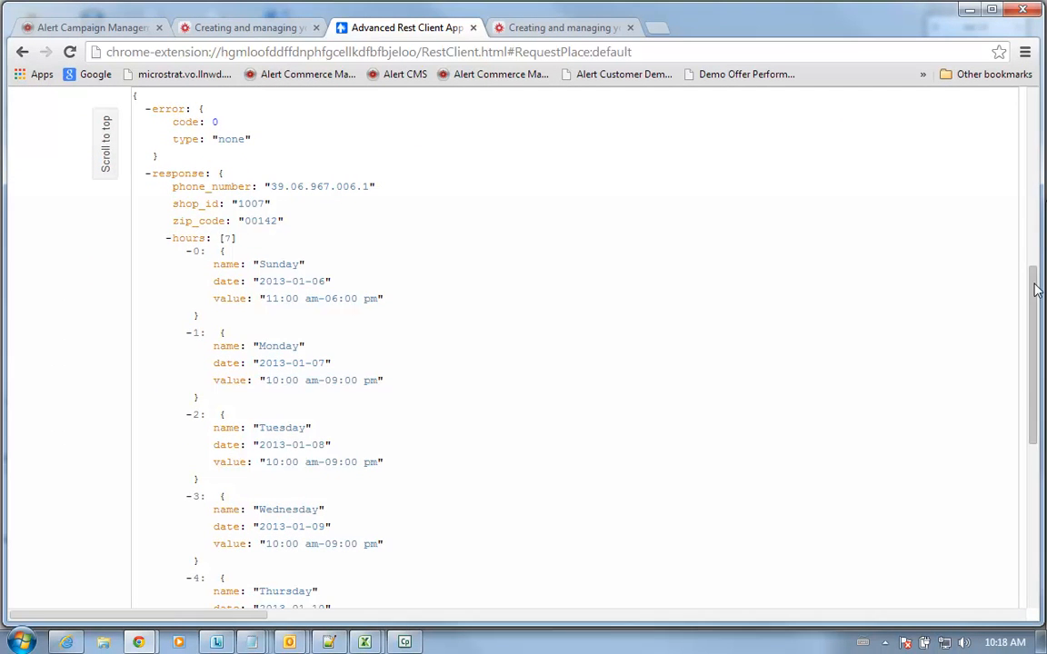
pyautogui.scroll(-3, 932, 263)
pyautogui.scroll(-3, 546, 345)
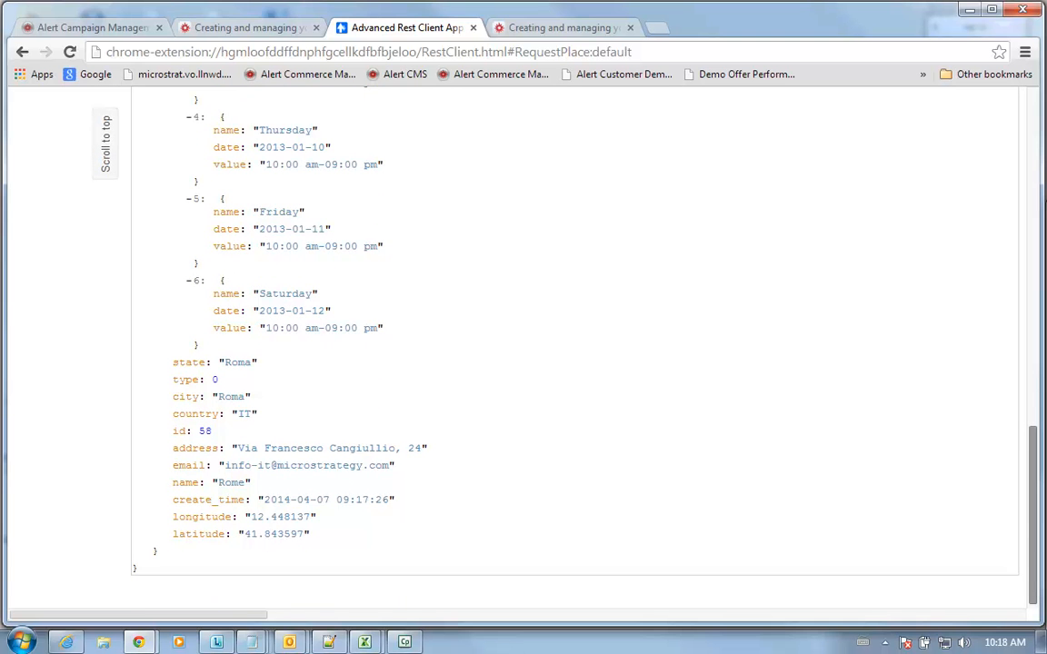
# Switch to Notepad++, set the store's city to "Rome" in italy-address-json.txt, copy the entire JSON, and return to the REST client.
pyautogui.moveTo(1036, 572); pyautogui.dragTo(1044, 101)
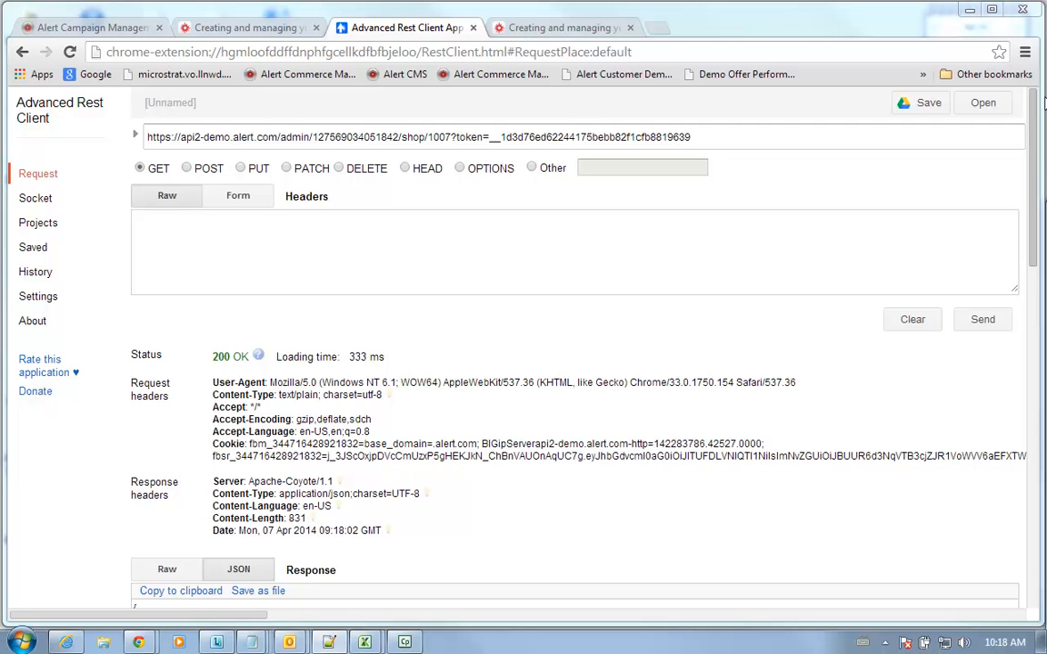
pyautogui.hotkey('alt', 'Tab')
pyautogui.click(383, 258)
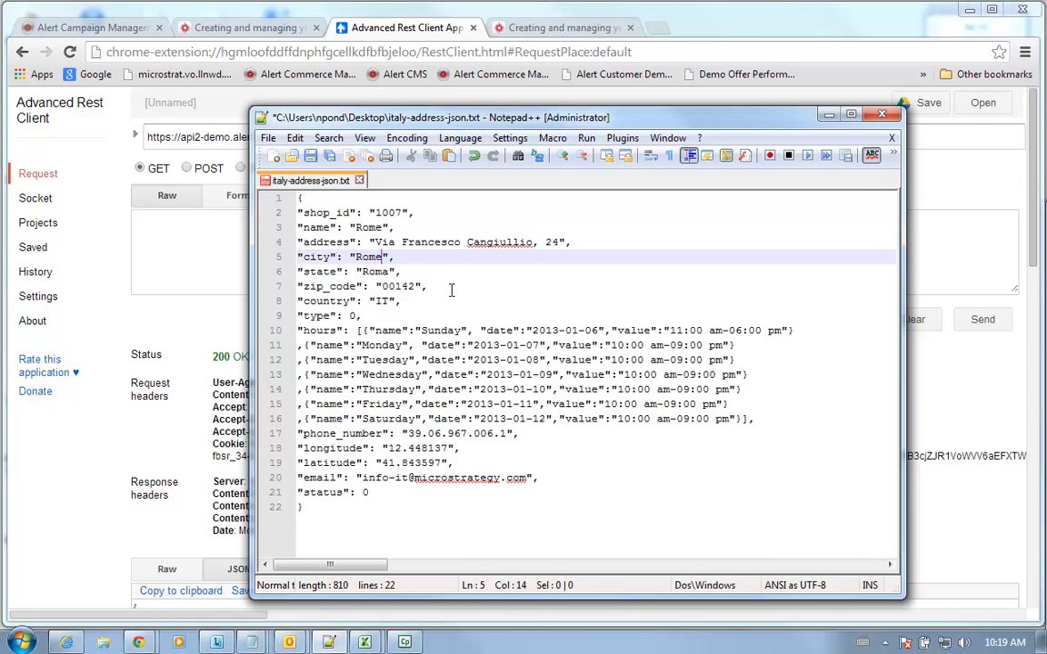
pyautogui.hotkey('ctrl', 'a')
pyautogui.rightClick(361, 370)
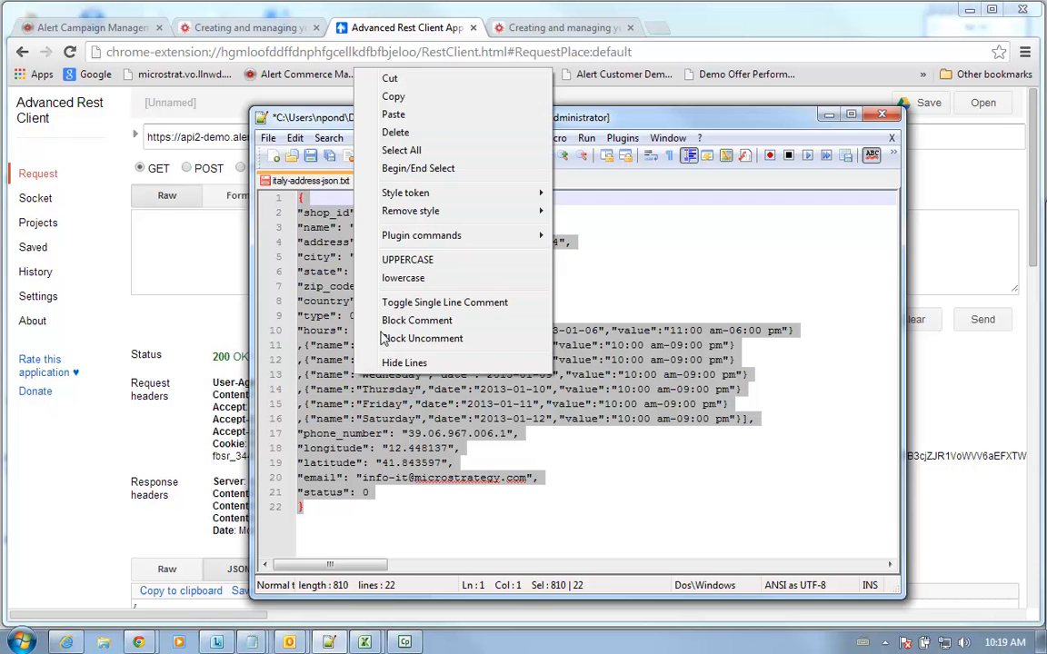
pyautogui.click(396, 98)
pyautogui.click(114, 259)
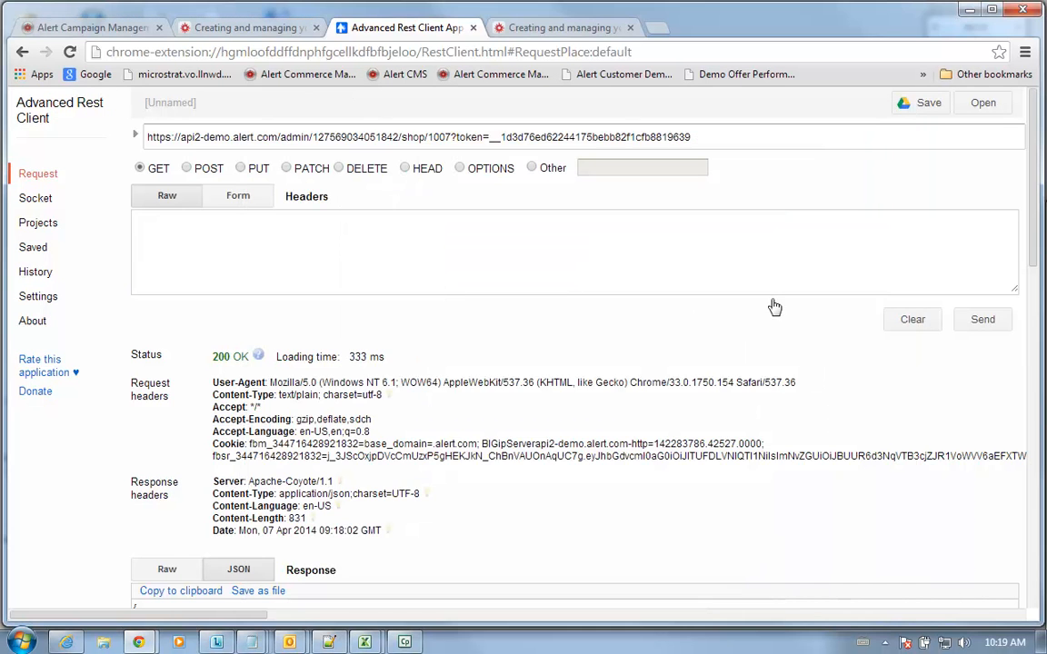
# Clear the previous request and set up a POST with the edited Rome store JSON as payload and content type application/json.
pyautogui.click(922, 321)
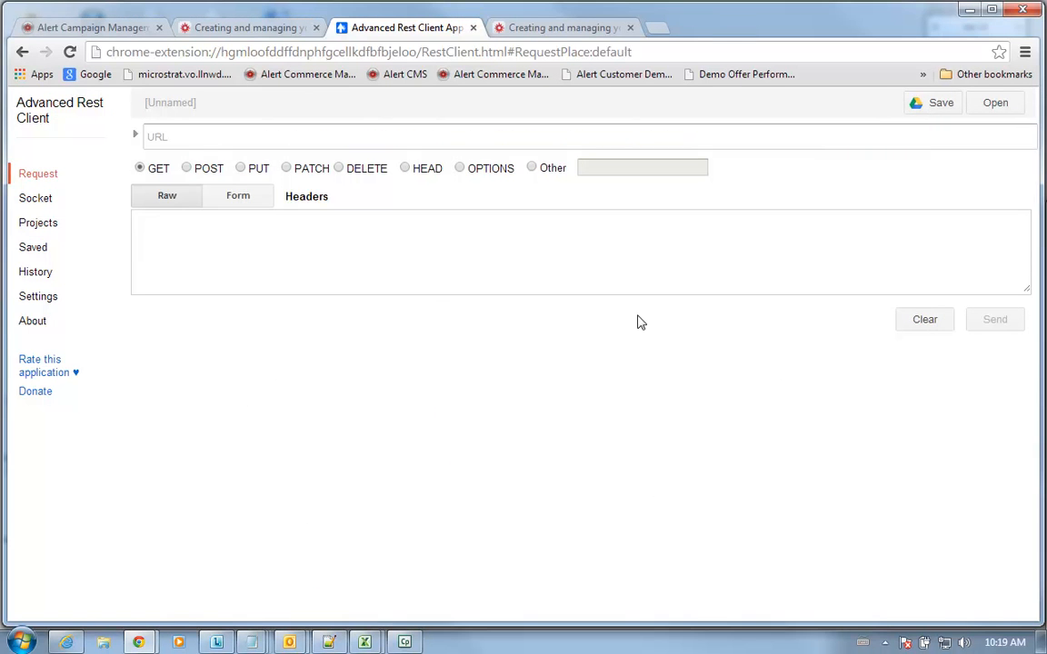
pyautogui.click(189, 169)
pyautogui.click(249, 373)
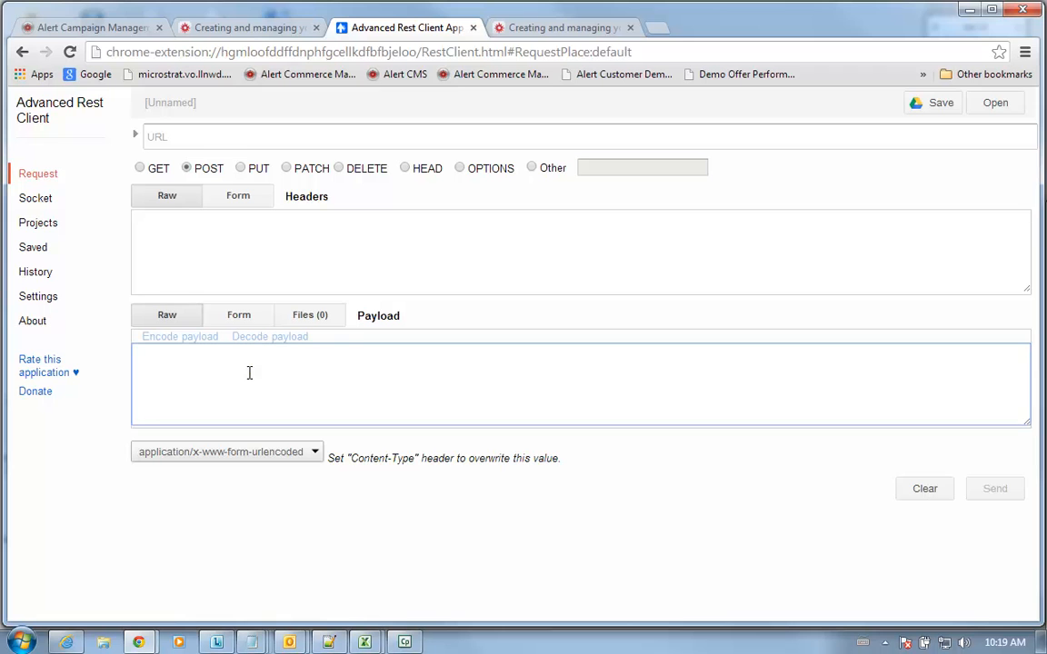
pyautogui.hotkey('ctrl', 'v')
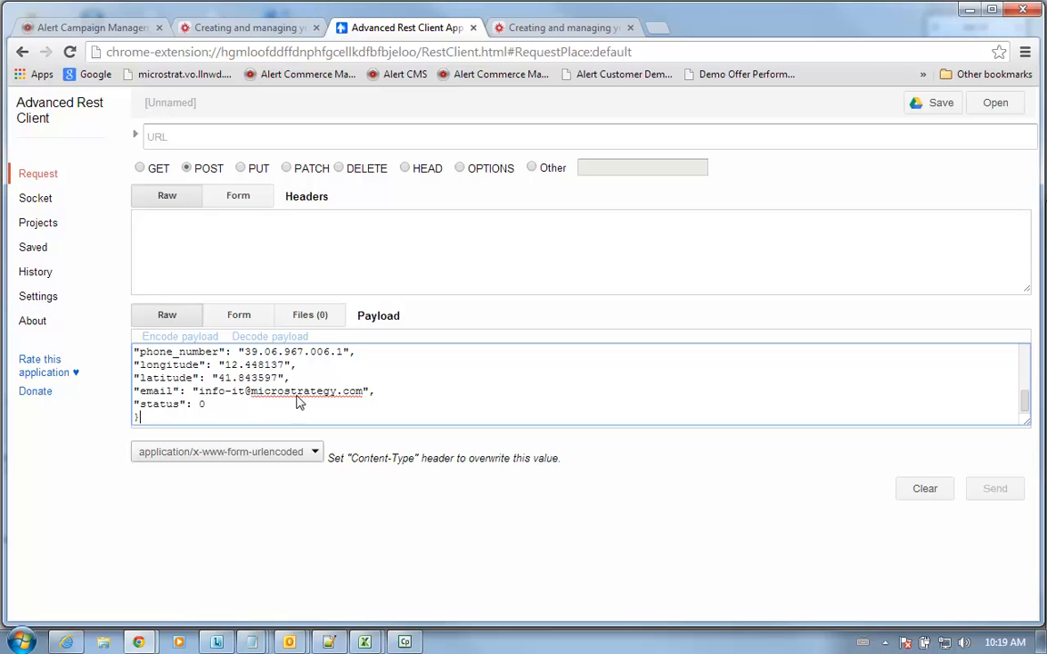
pyautogui.click(273, 452)
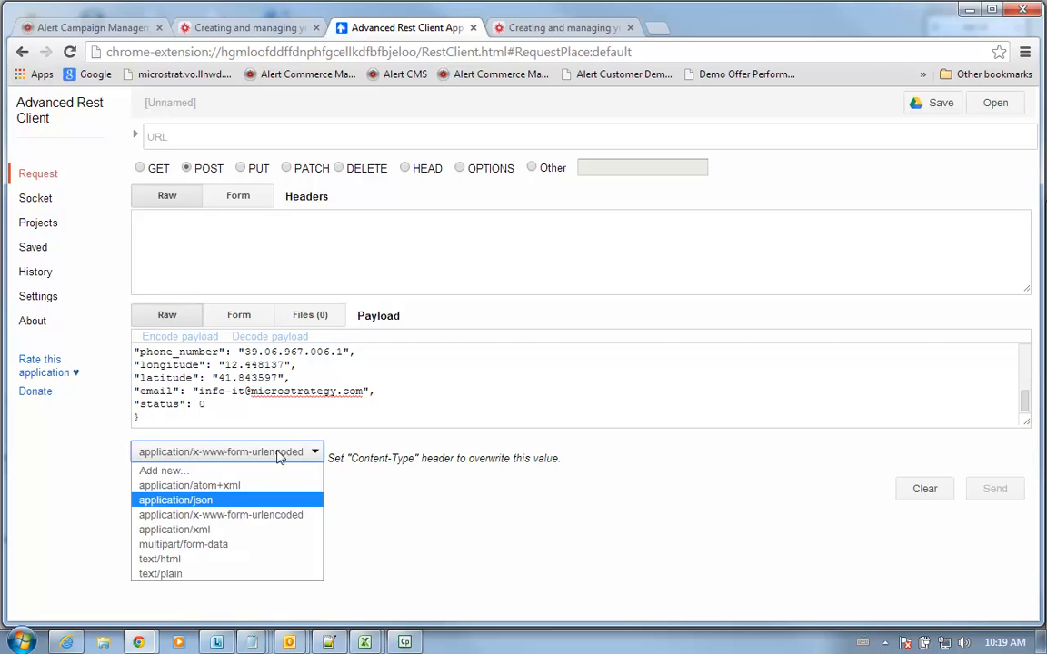
pyautogui.click(232, 501)
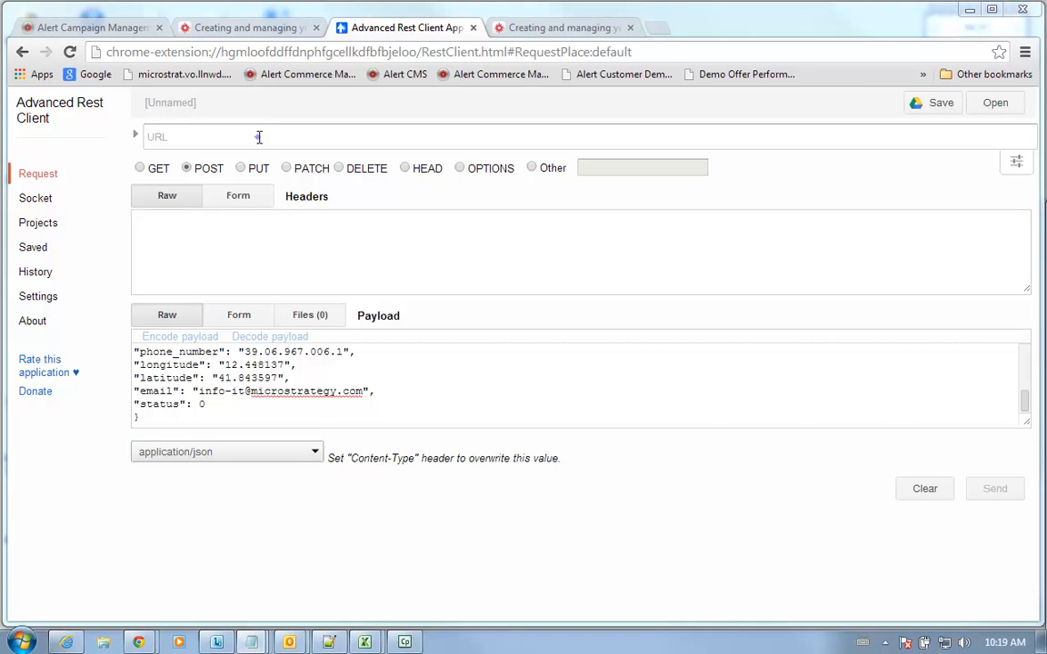
# Enter the shop/update admin URL with the token, send the update request, and check the JSON response.
pyautogui.click(262, 135)
pyautogui.hotkey('ctrl', 'v')
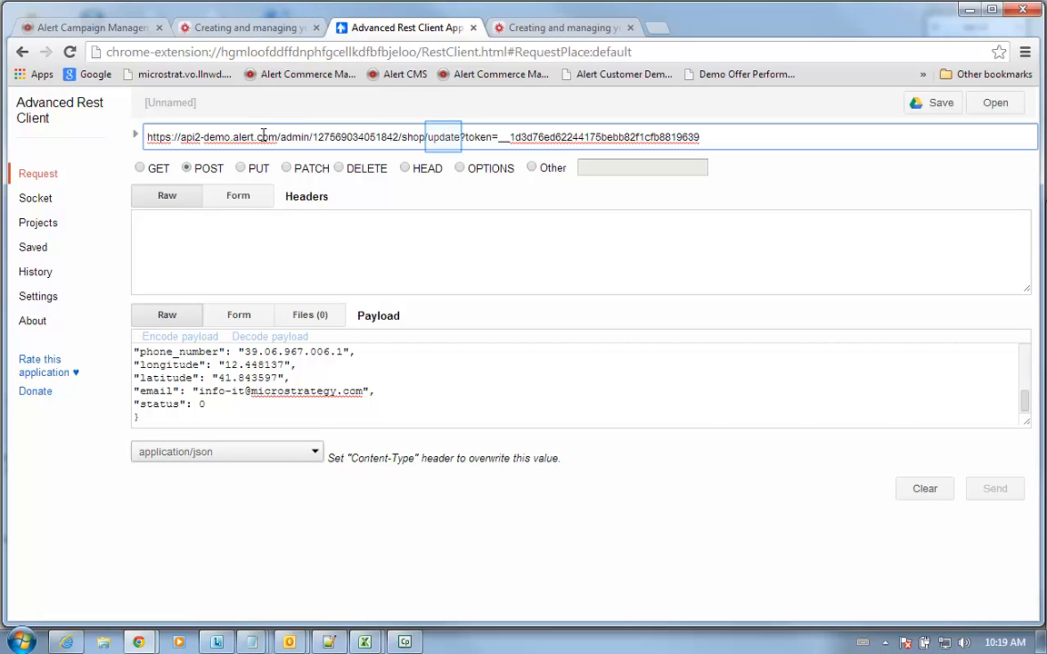
pyautogui.click(488, 258)
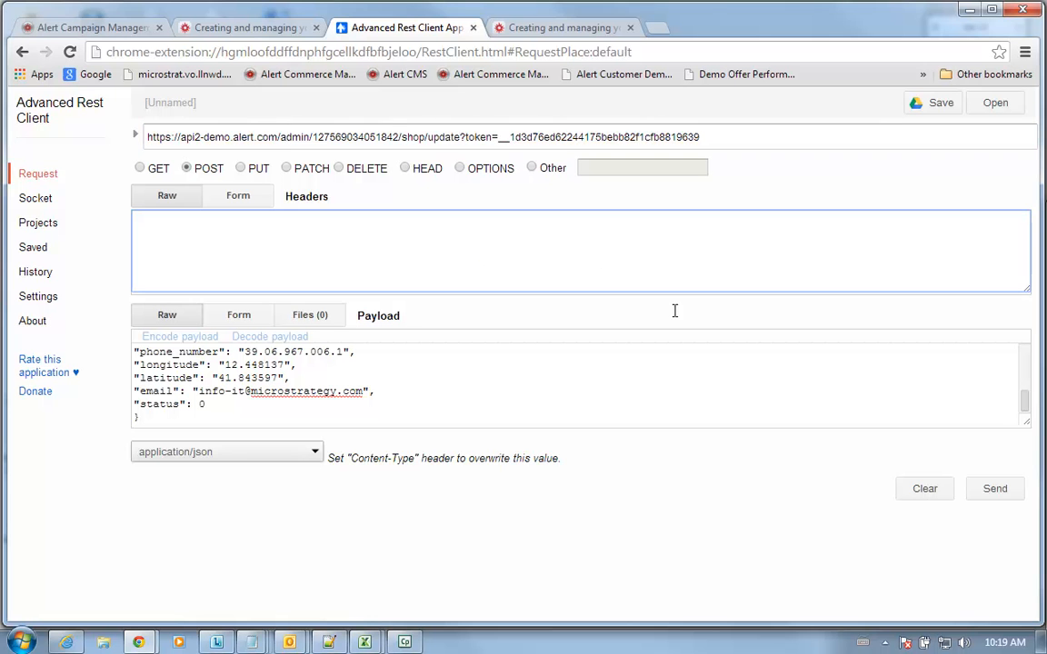
pyautogui.click(996, 490)
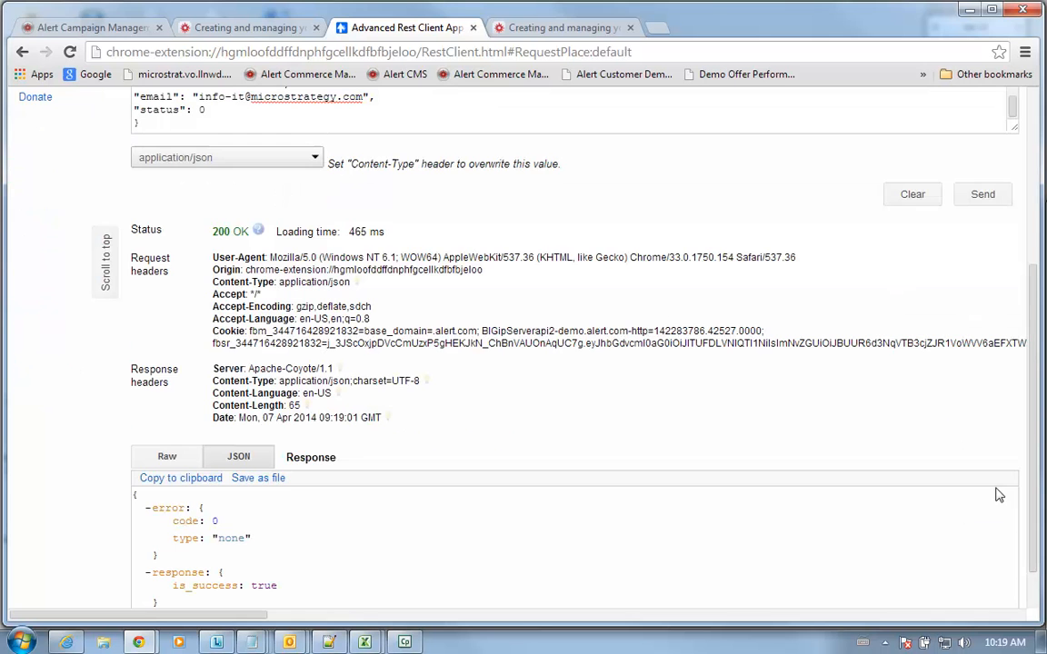
pyautogui.scroll(-1, 936, 368)
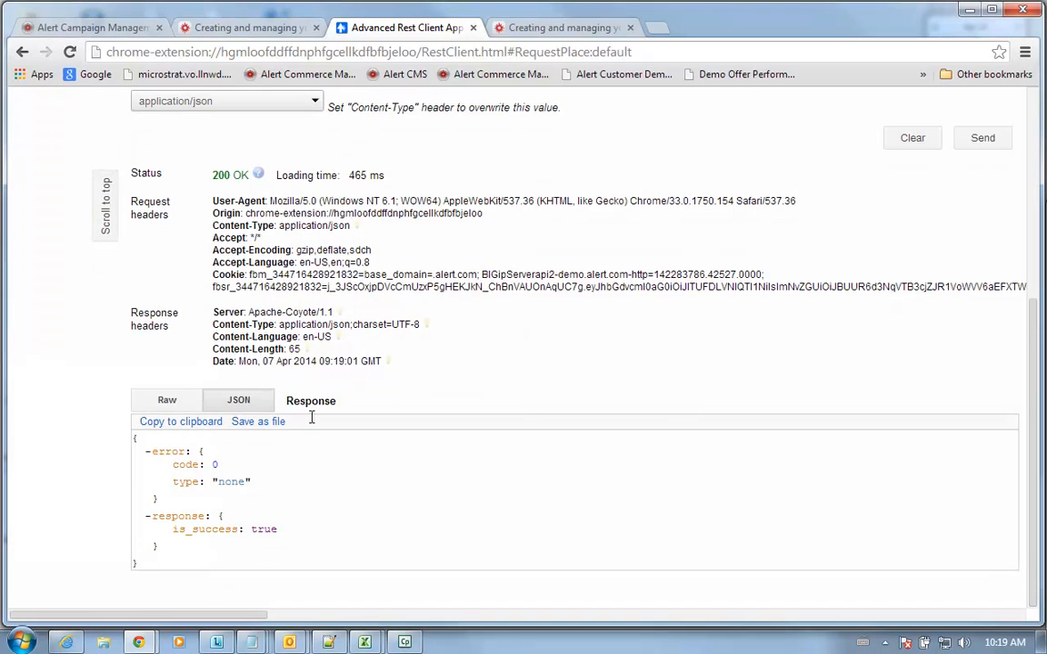
pyautogui.moveTo(134, 438); pyautogui.dragTo(169, 563)
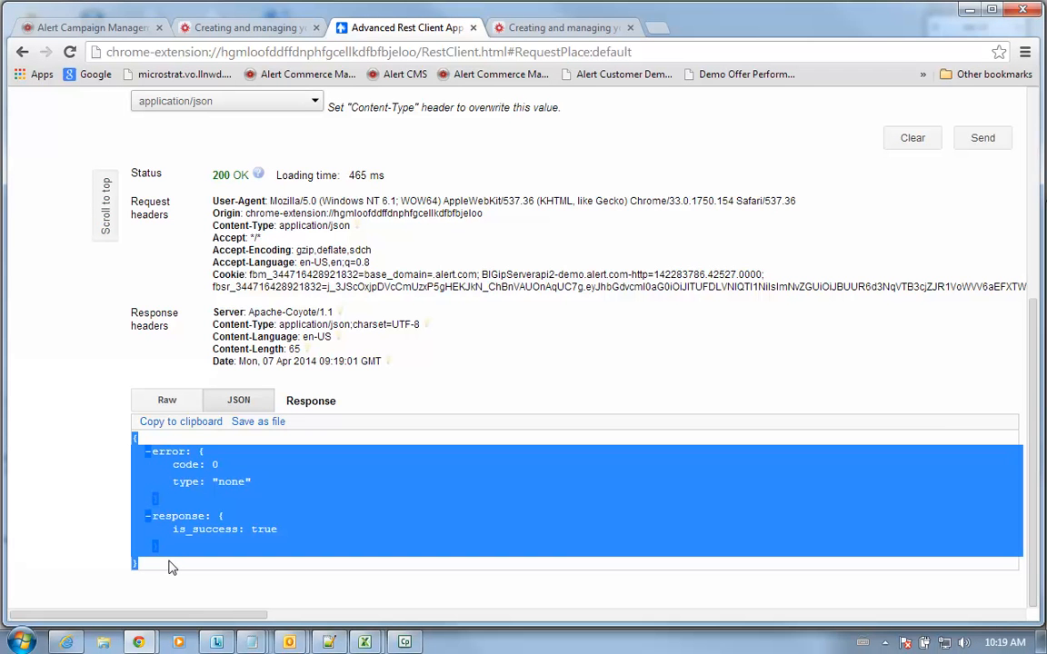
# Clear the request and set up a POST to the shop/1007/delete admin URL with the token and content type application/json.
pyautogui.moveTo(1034, 381); pyautogui.dragTo(1042, 137)
pyautogui.click(909, 488)
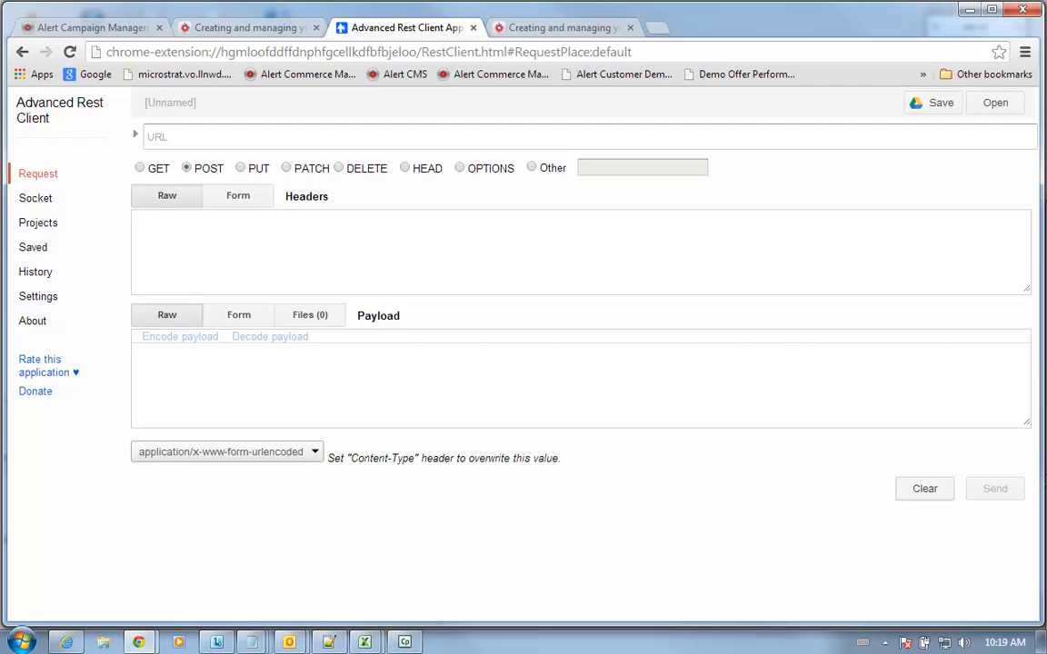
pyautogui.click(262, 139)
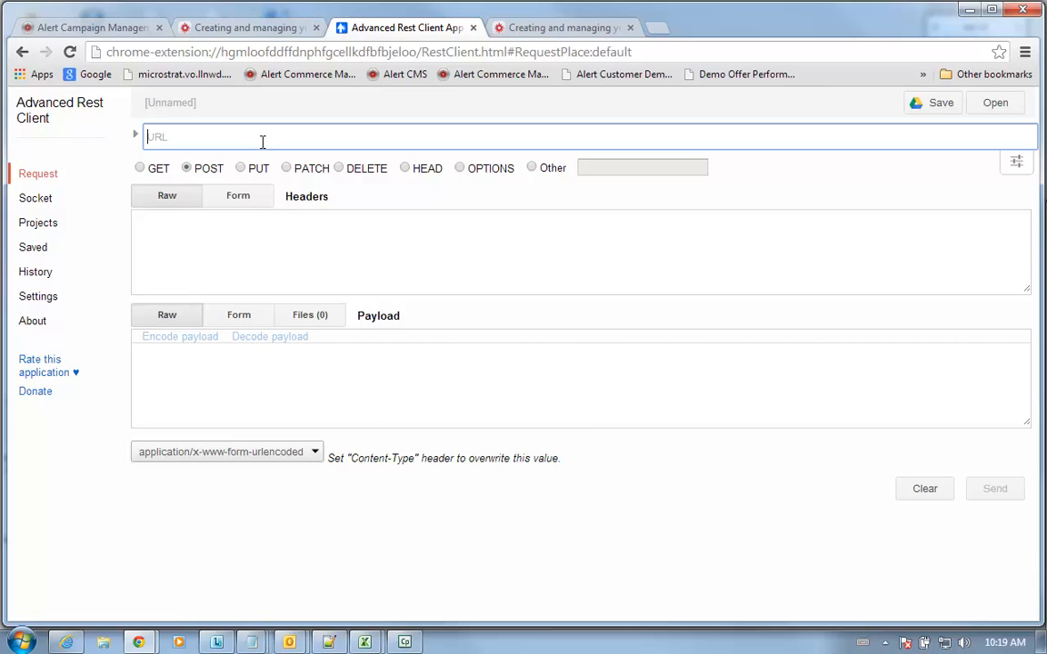
pyautogui.hotkey('ctrl', 'v')
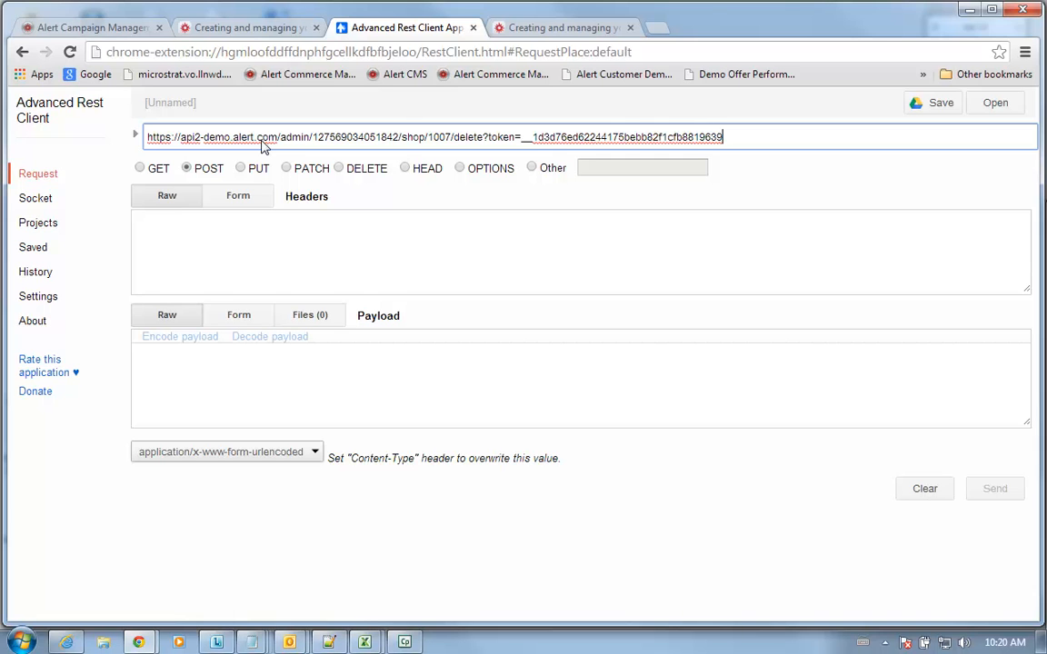
pyautogui.click(268, 455)
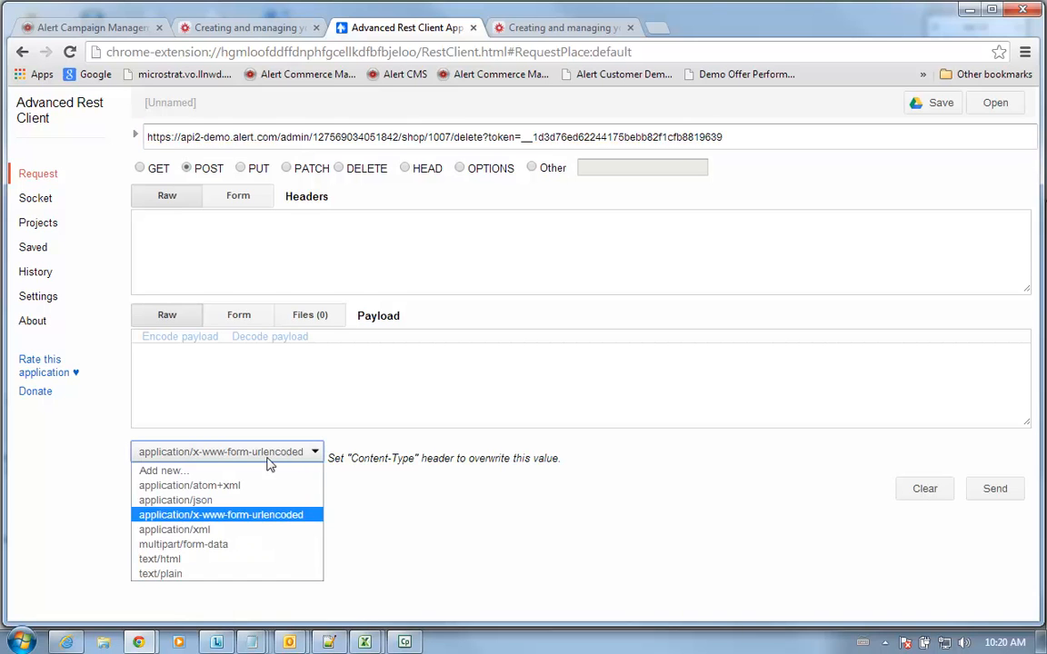
pyautogui.click(238, 500)
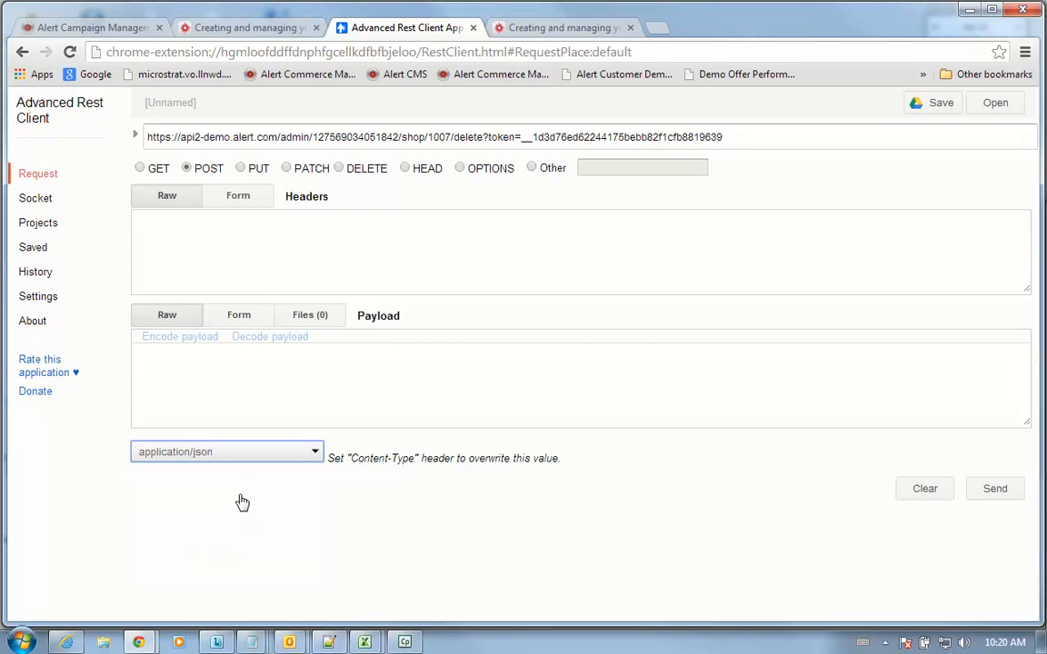
# Send the delete request for store 1007 and check the JSON response.
pyautogui.click(992, 490)
pyautogui.scroll(-1, 934, 386)
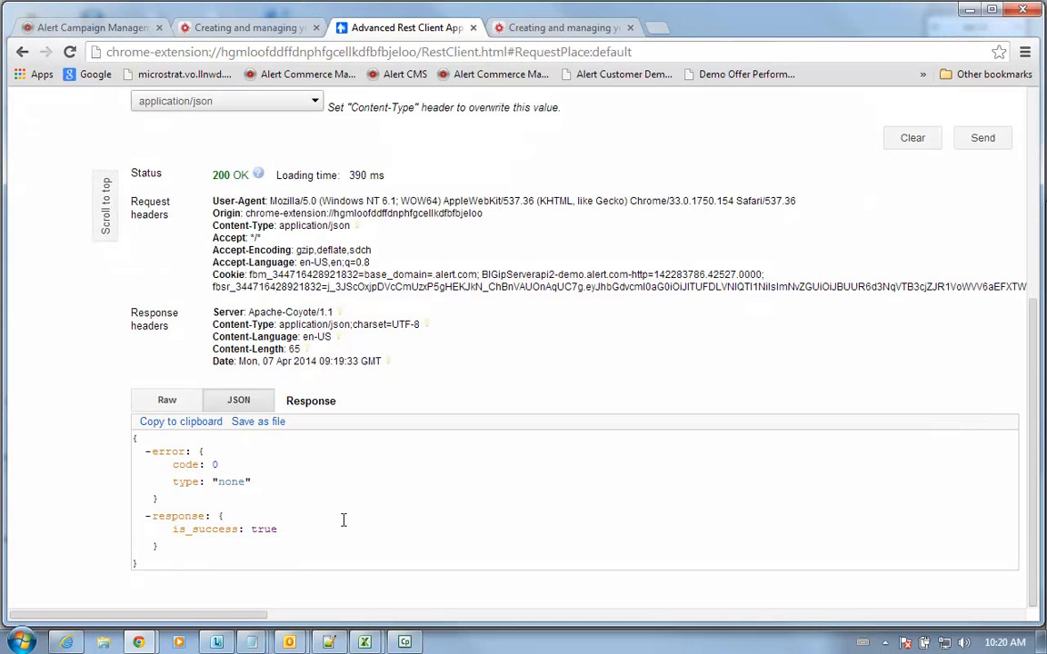
pyautogui.moveTo(173, 561); pyautogui.dragTo(79, 466)
pyautogui.click(79, 464)
pyautogui.moveTo(155, 562); pyautogui.dragTo(121, 518)
pyautogui.click(119, 519)
# Clear the request, send a GET to the shop/1007 admin URL with the token, and check the response for the deleted store.
pyautogui.moveTo(1033, 421); pyautogui.dragTo(1027, 214)
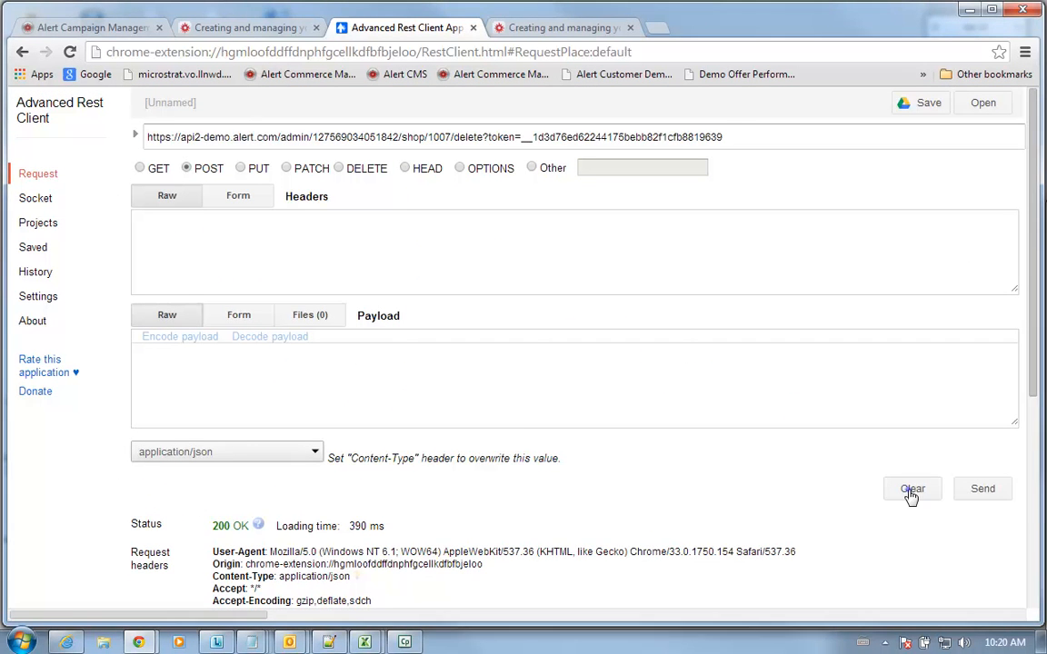
pyautogui.click(912, 491)
pyautogui.click(346, 138)
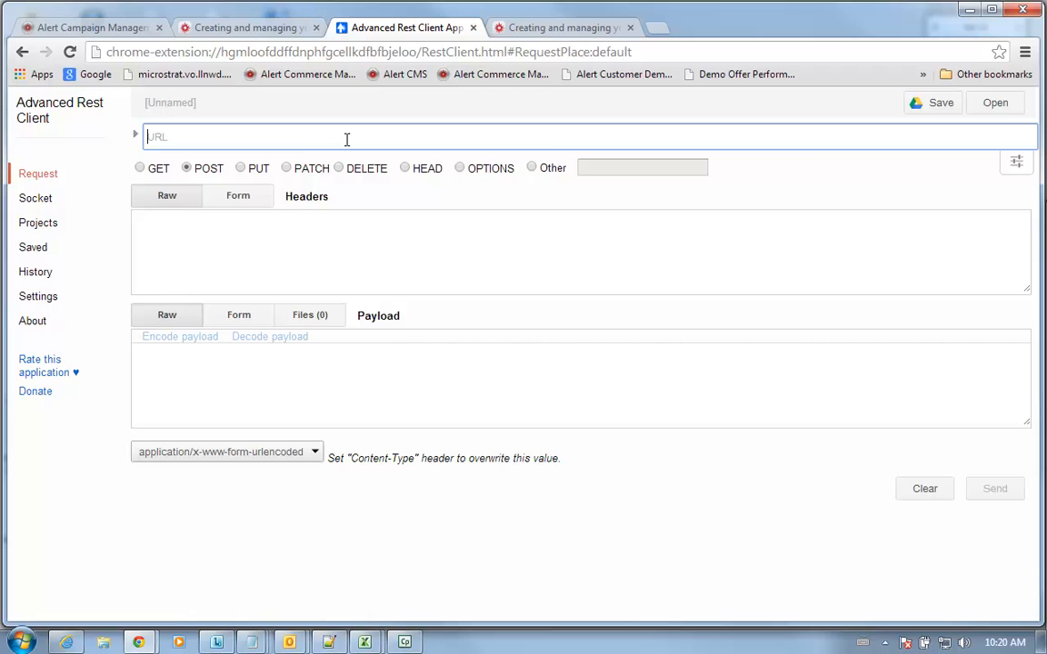
pyautogui.hotkey('ctrl', 'v')
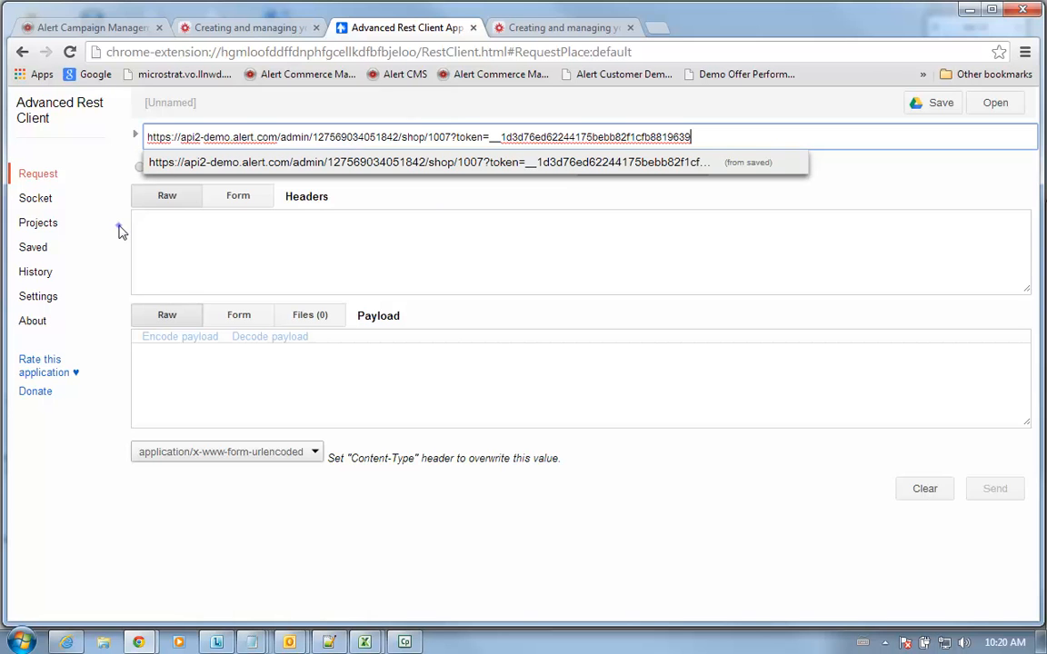
pyautogui.click(123, 198)
pyautogui.click(139, 168)
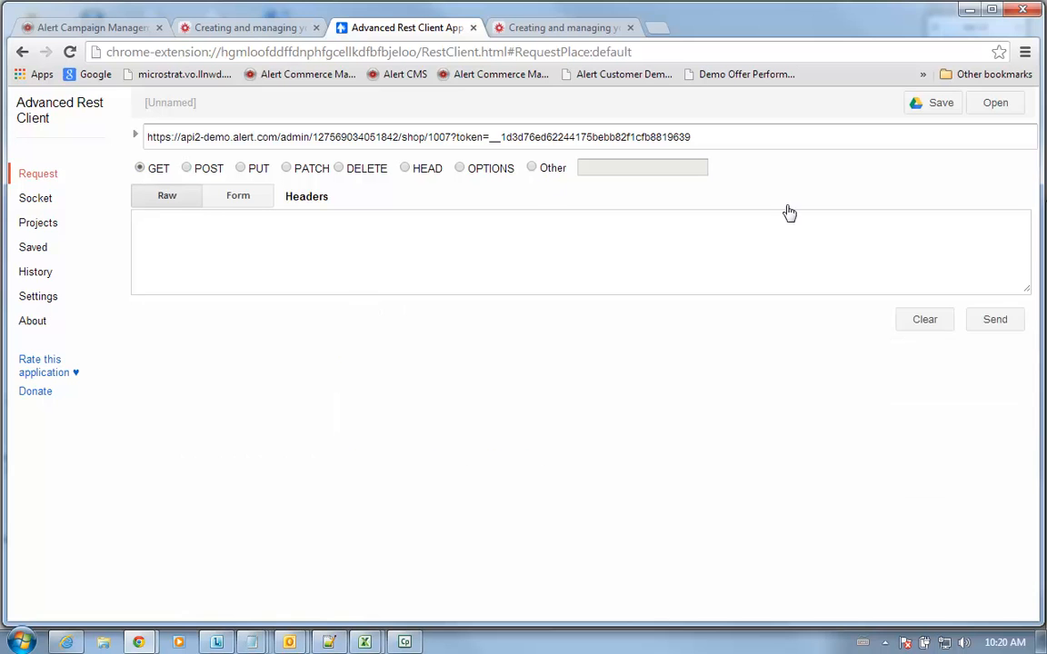
pyautogui.click(994, 320)
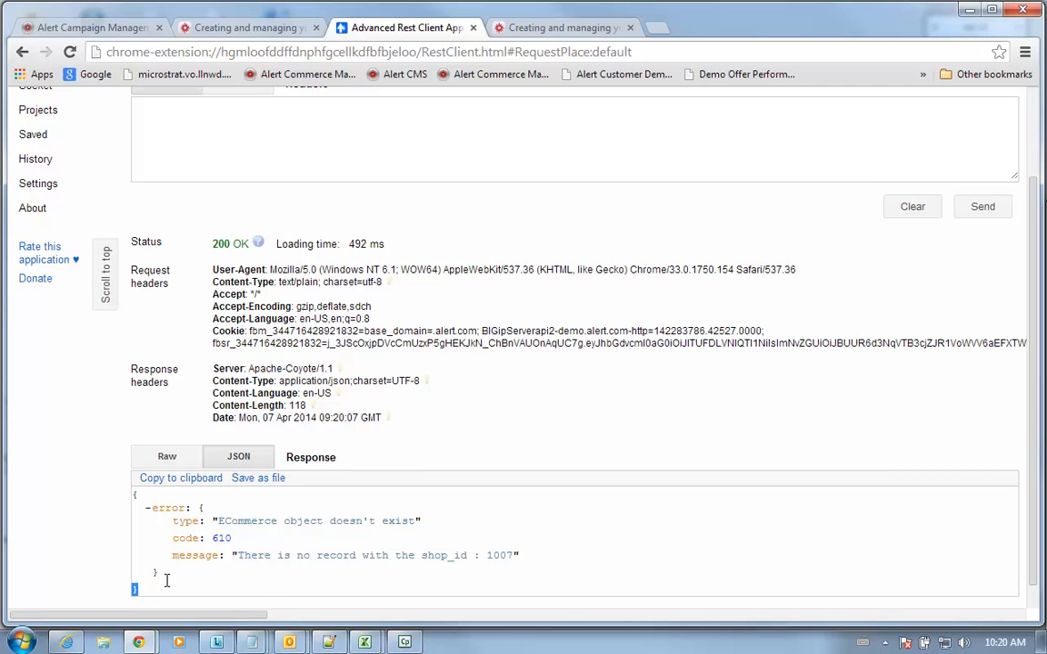
pyautogui.moveTo(185, 567); pyautogui.dragTo(133, 504)
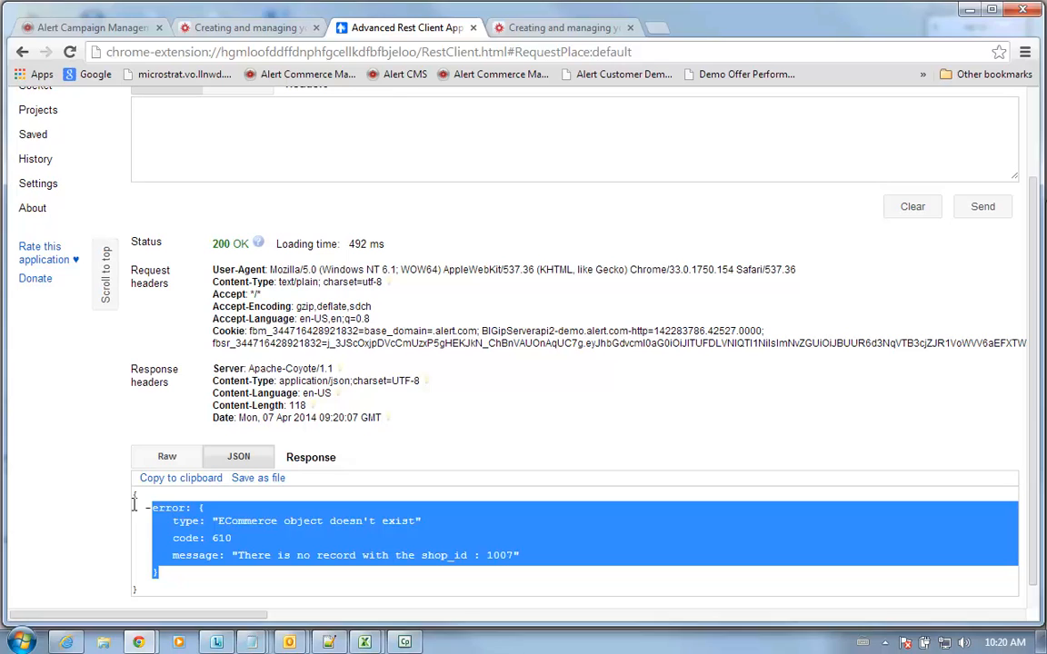
pyautogui.press('End')
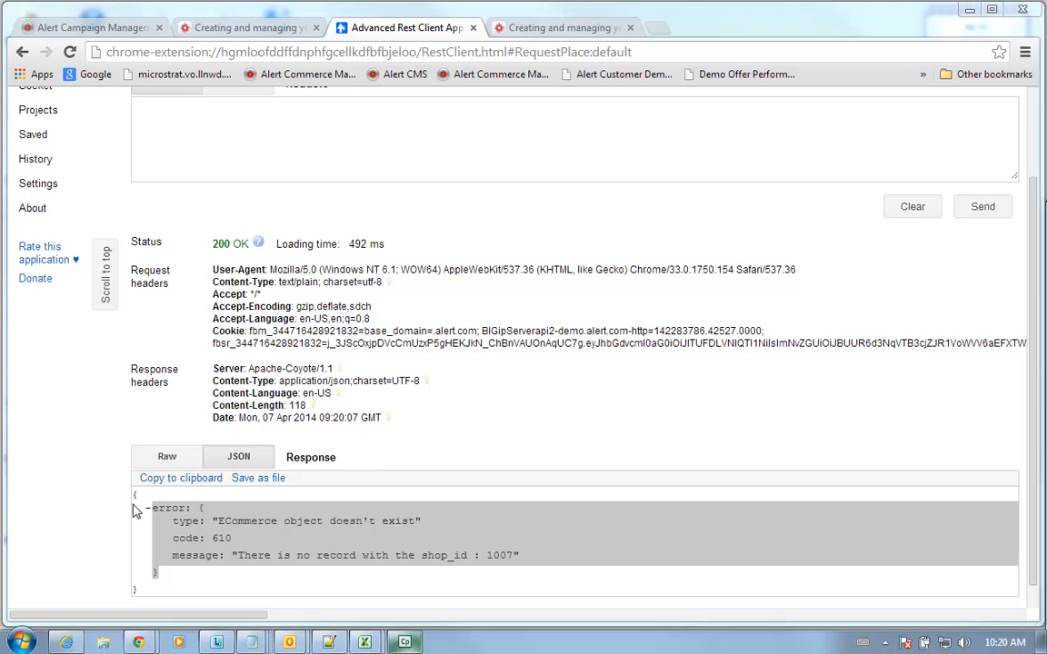